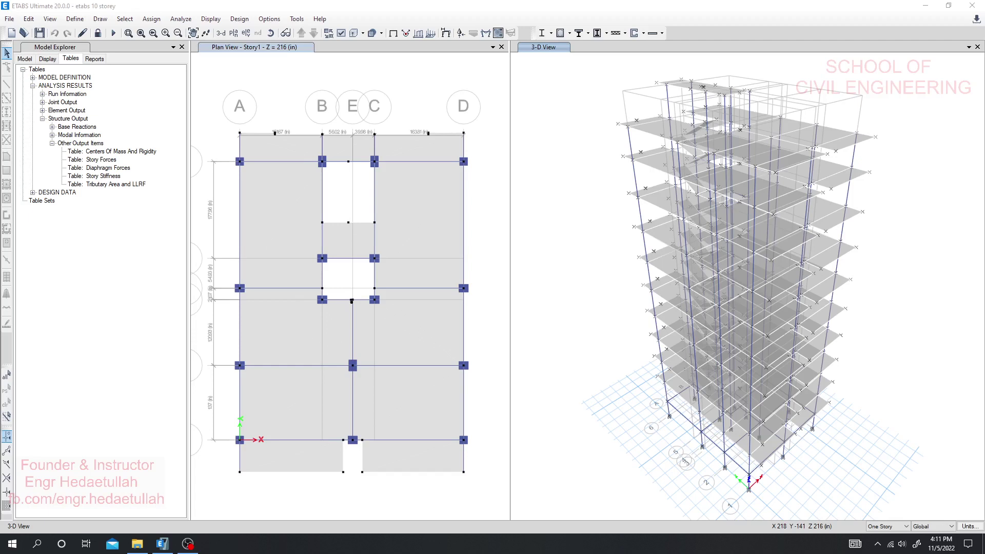
Step: Activate the Plan View - Story1 window so it becomes the working view
left_click(281, 87)
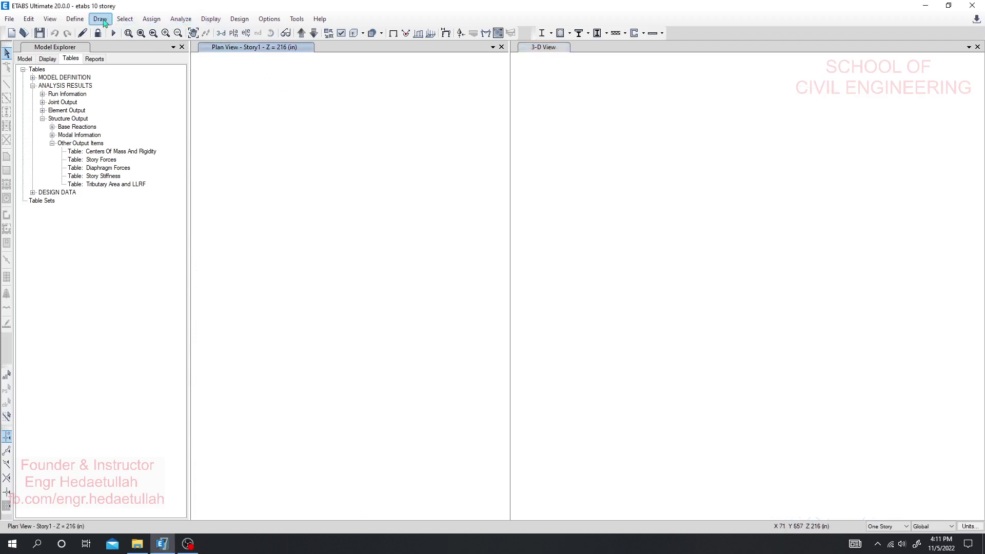
Step: Switch the plan view to the TQ. Roof level, recentre it, and widen it beside the 3-D view
left_click(234, 33)
left_click(440, 244)
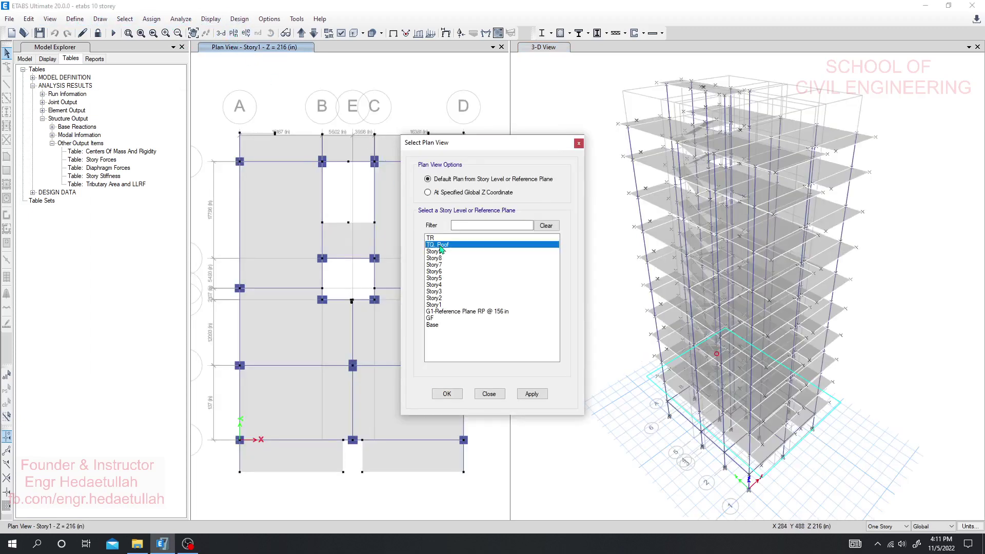
left_click(530, 396)
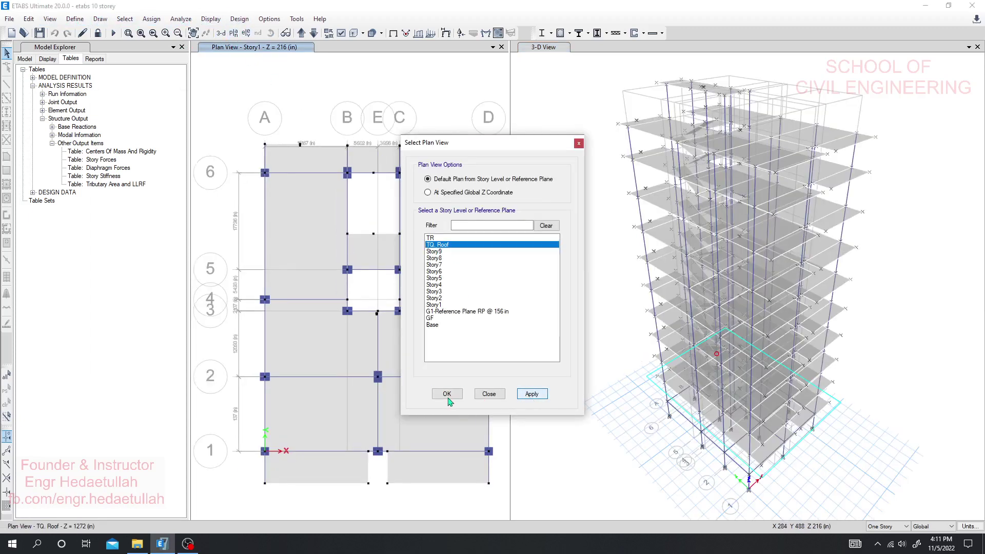
left_click(447, 394)
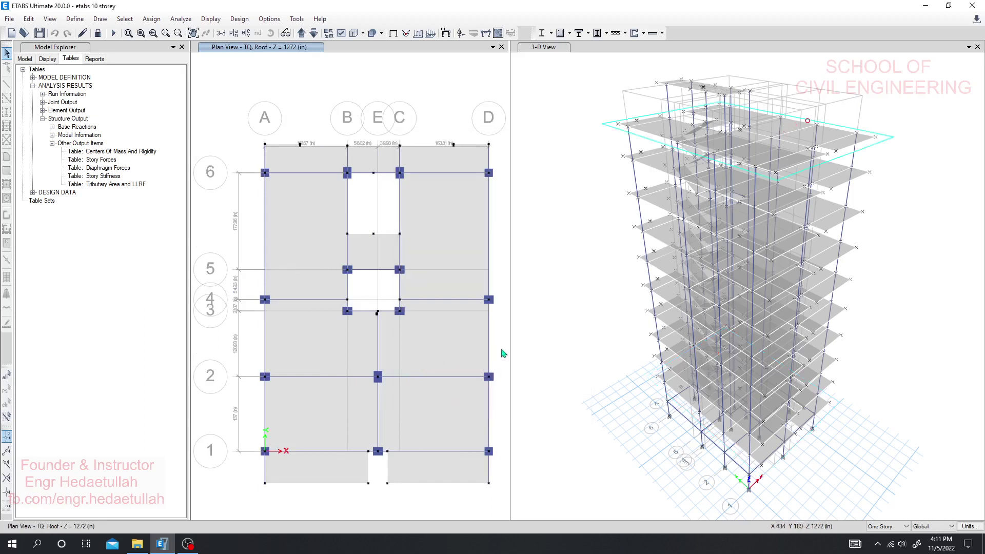
middle_click_drag(504, 354, 477, 324)
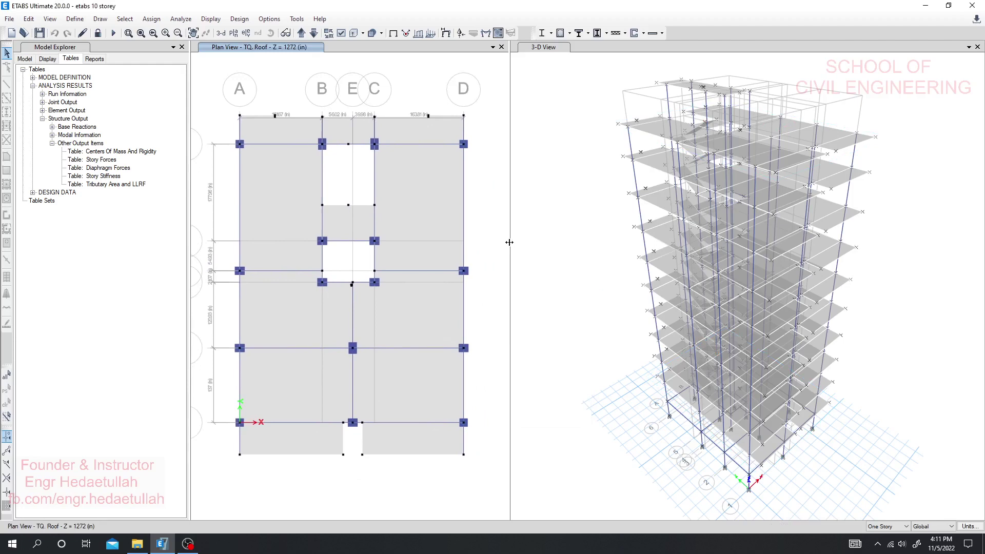
left_click_drag(512, 246, 576, 242)
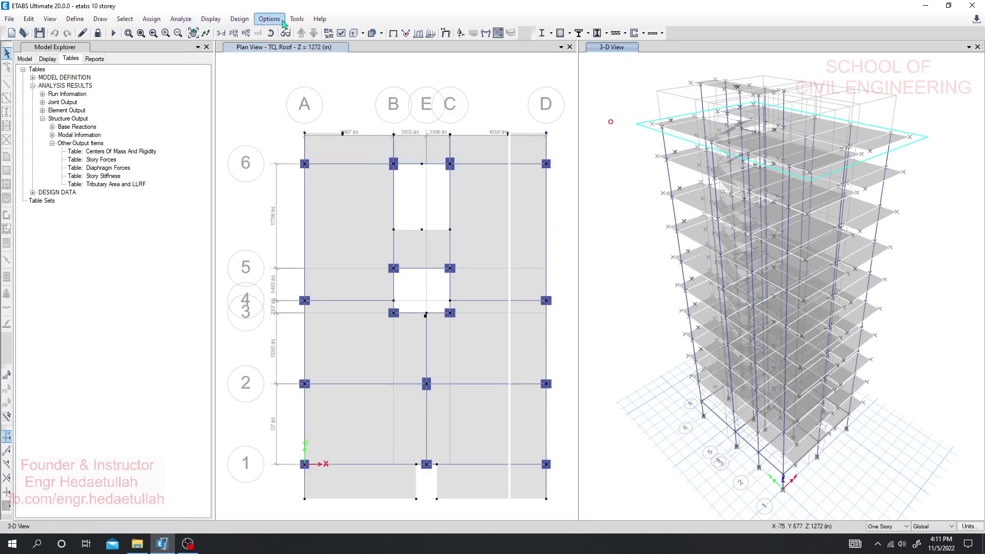
Step: Set the deformed shape display to load case Ex at step number 1
left_click(446, 34)
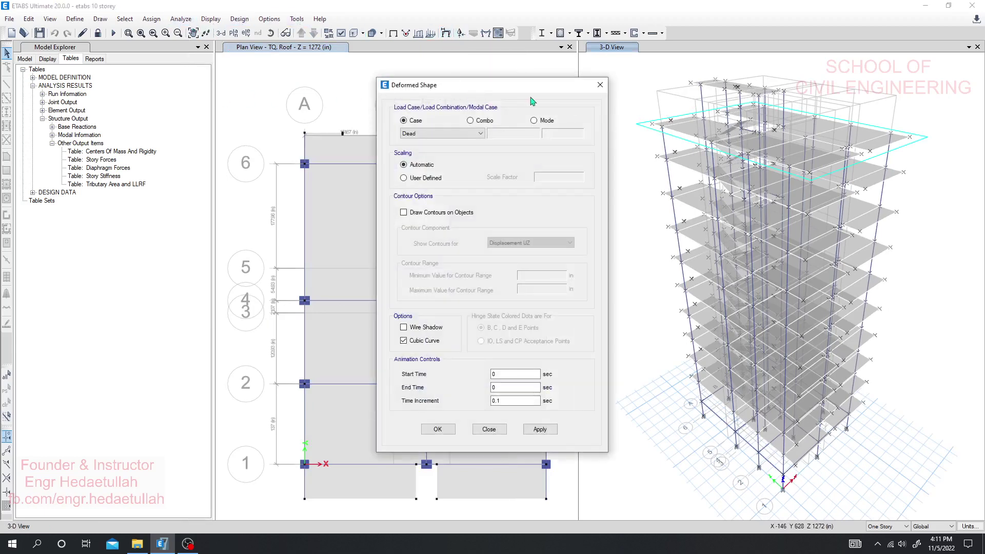
left_click_drag(406, 86, 77, 86)
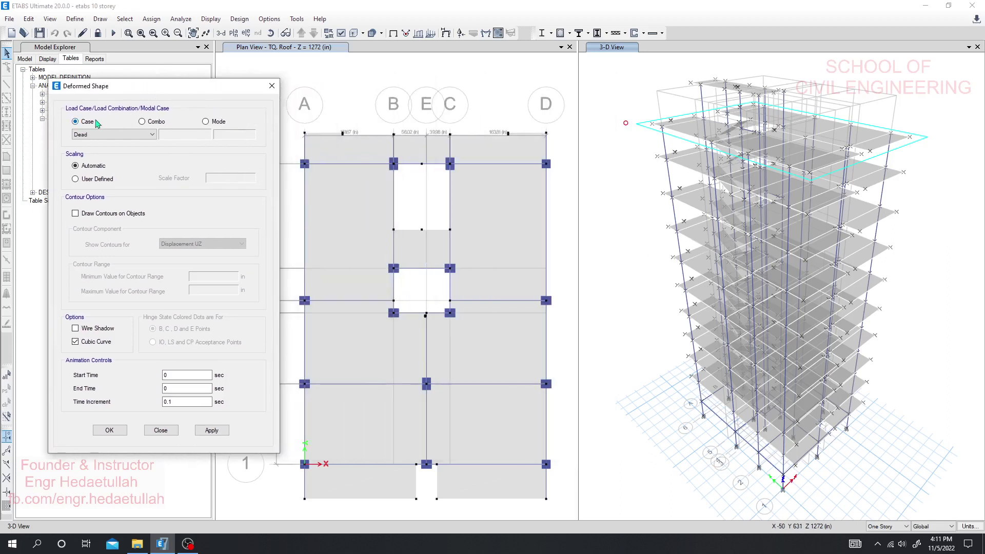
left_click(121, 136)
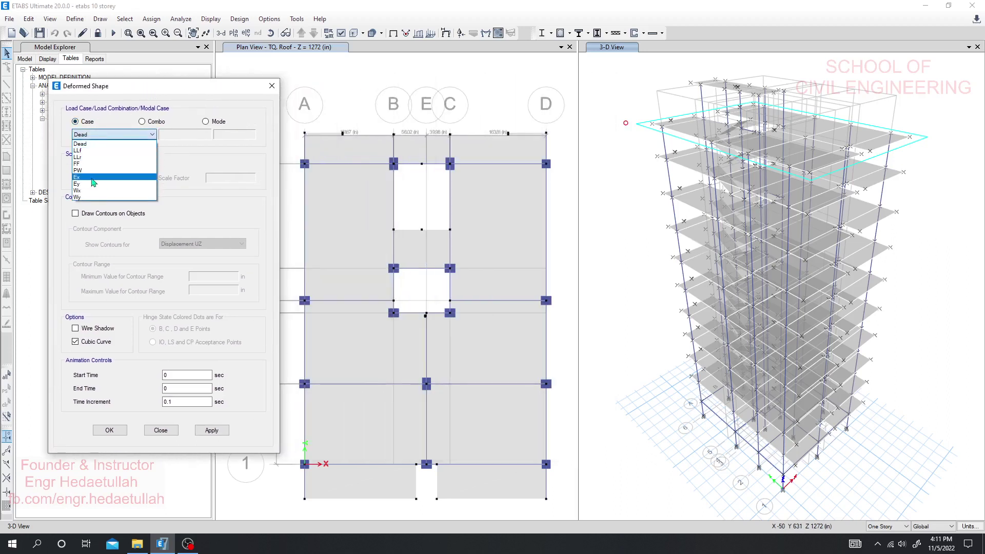
left_click(92, 178)
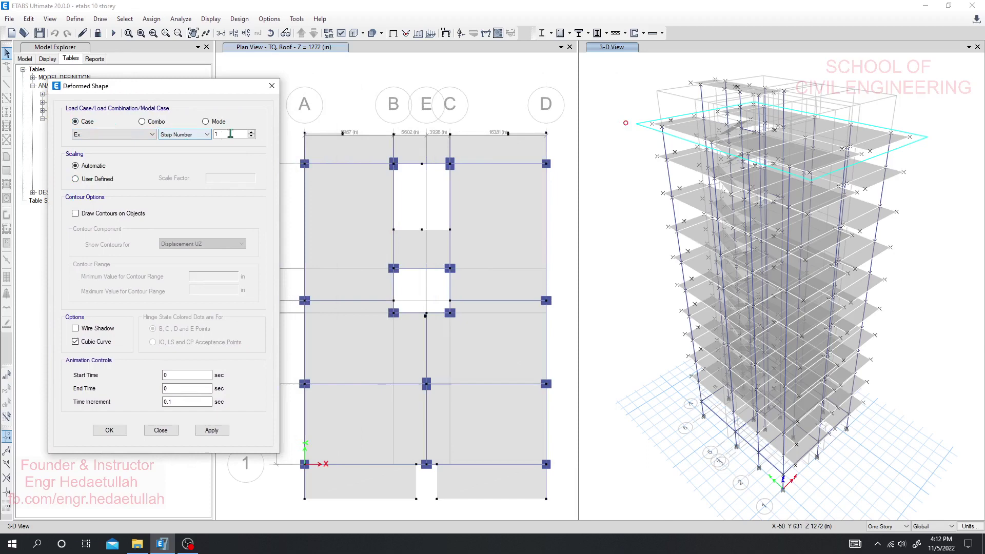
double_click(231, 134)
left_click(208, 135)
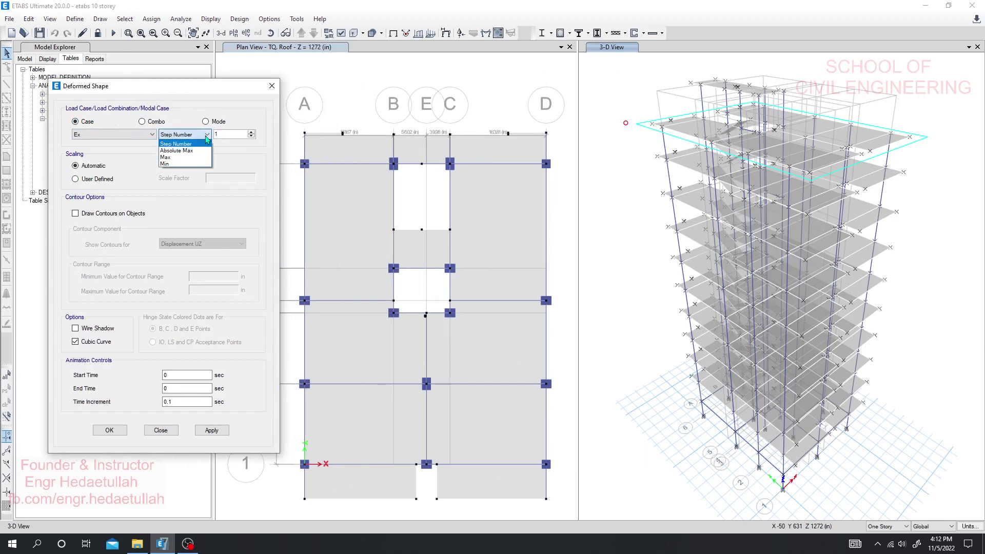
left_click(228, 136)
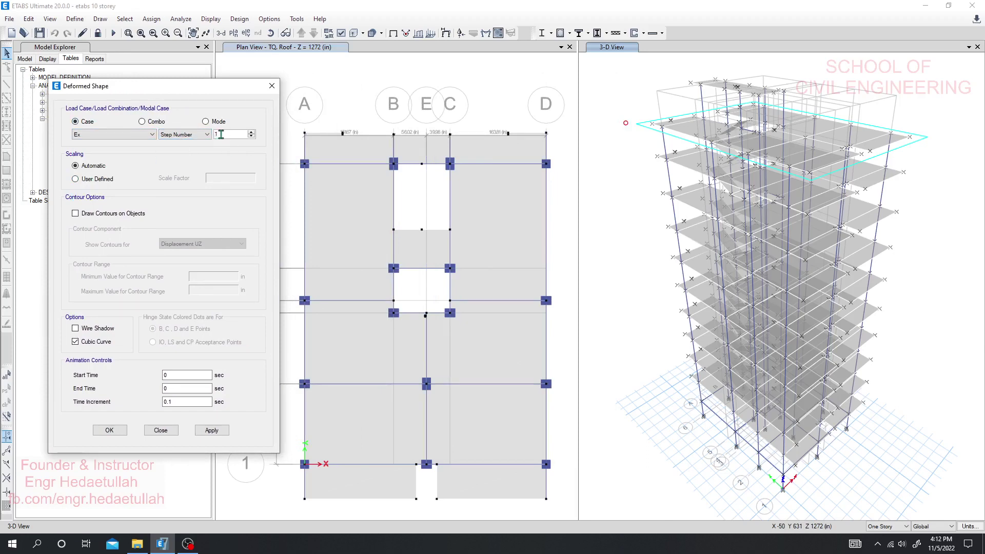
left_click(207, 134)
left_click(231, 139)
left_click(251, 136)
Step: Apply the Ex deformed shape to the 3-D and roof plan views and start animating it
left_click(212, 432)
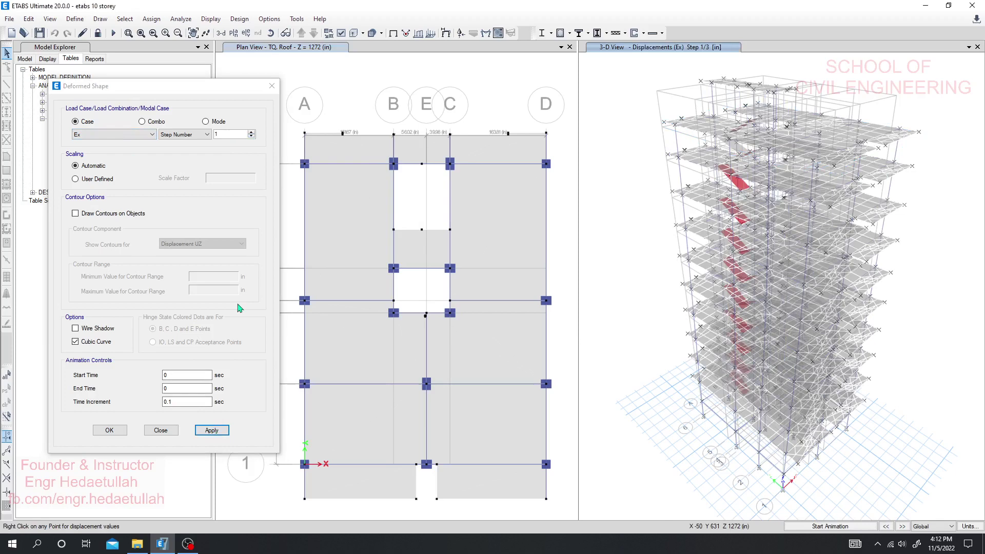
left_click(493, 77)
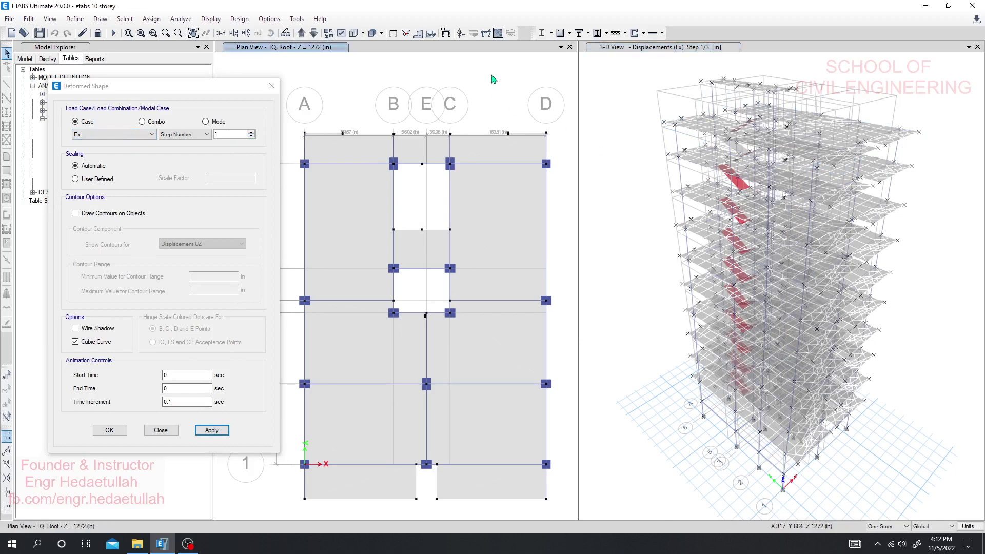
left_click(211, 430)
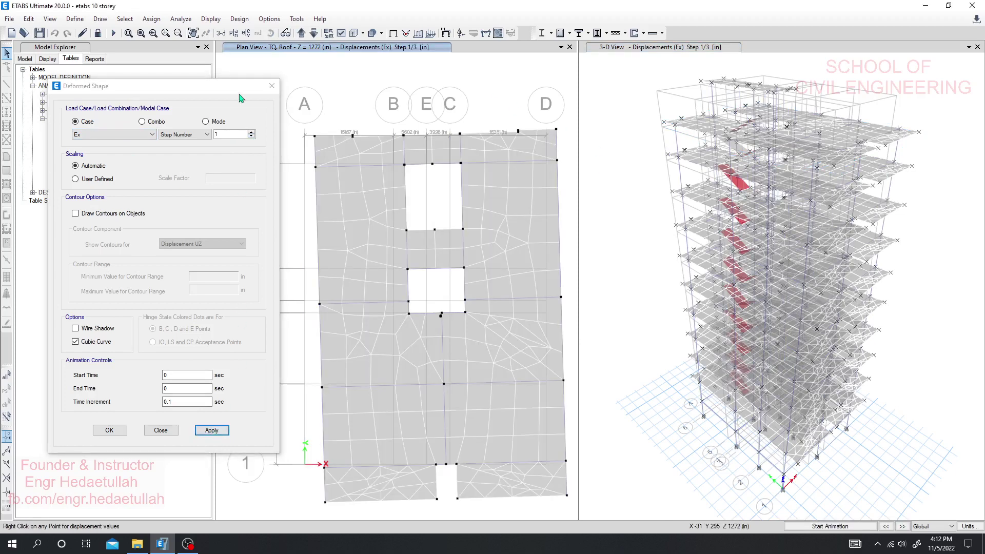
left_click_drag(229, 92, 118, 90)
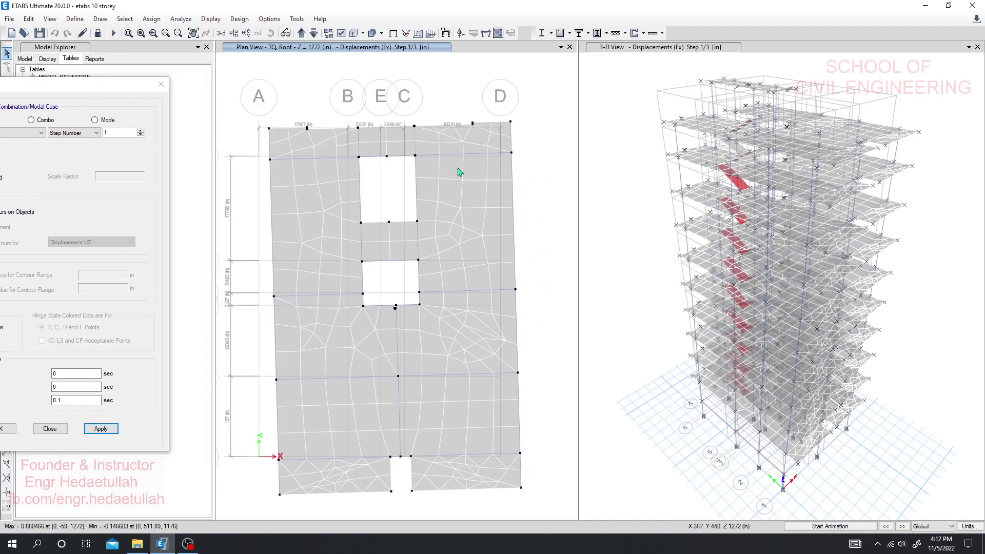
left_click(836, 528)
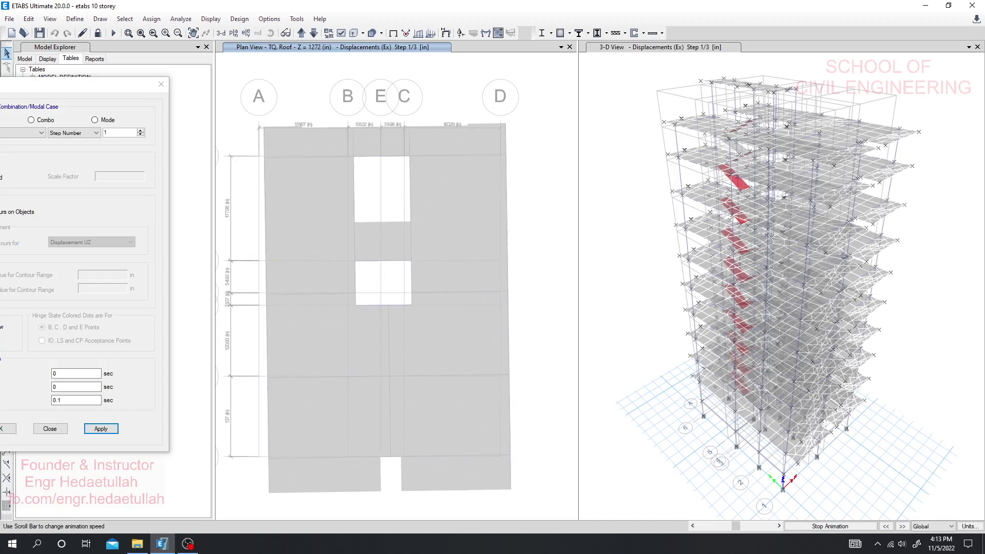
Step: Stop the Ex animation and read displacements at the roof's top-right corner joint
left_click(840, 528)
left_click_drag(149, 86, 220, 78)
right_click(511, 123)
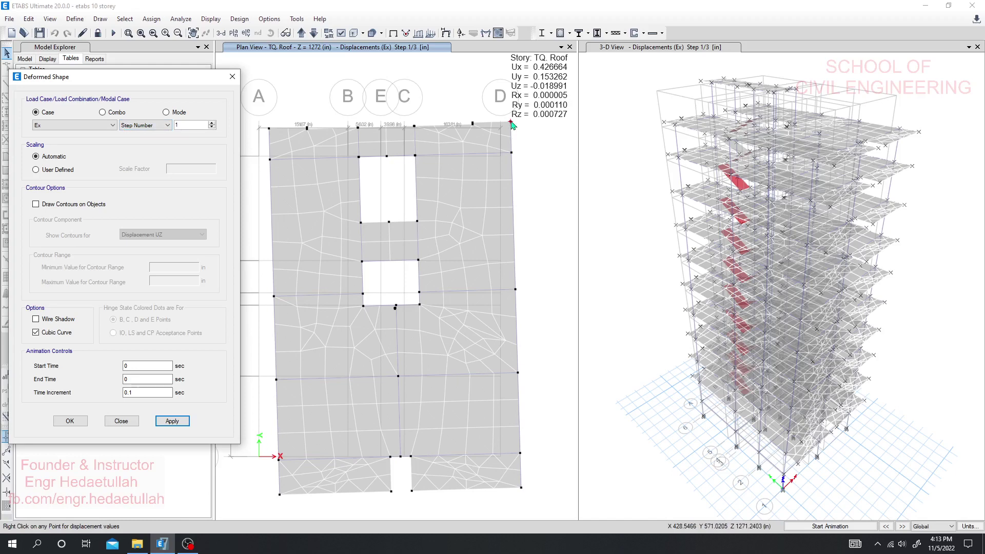
Step: Open the Torsional Irregularity workbook and enter a provisional 0.4 as the Qx Δmin in G12
left_click(137, 544)
double_click(434, 157)
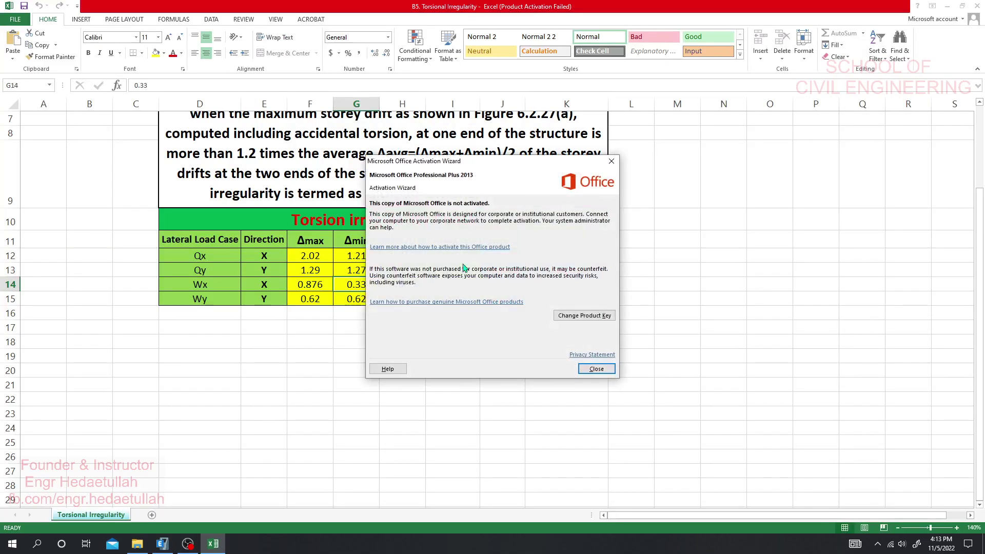
left_click(611, 161)
scroll(244, 347, "down", 2)
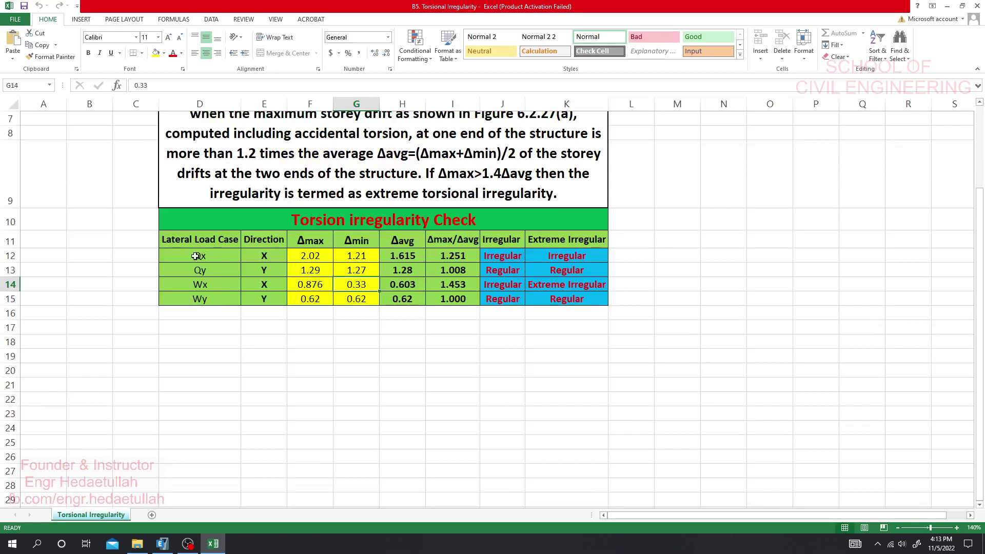
left_click(316, 255)
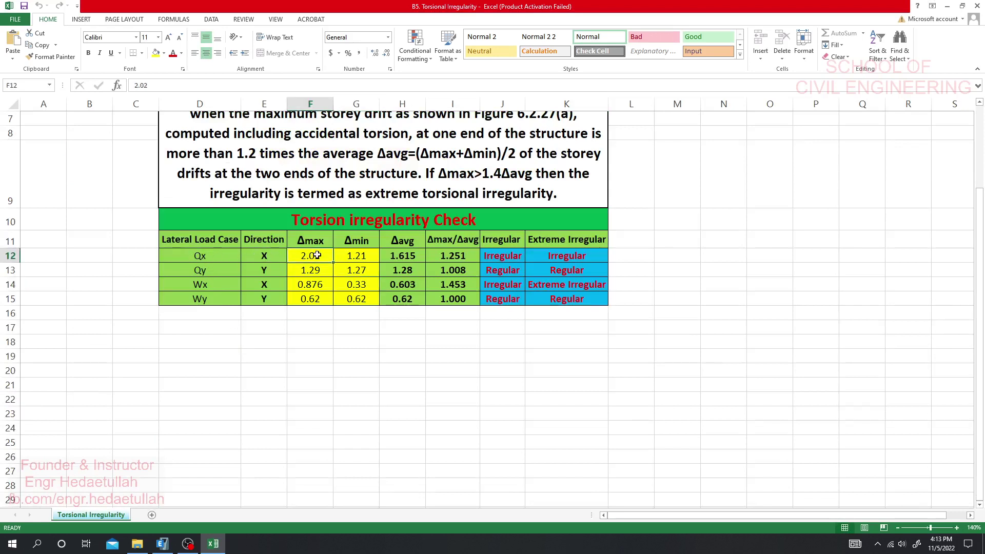
left_click(353, 255)
left_click(315, 256)
left_click(351, 257)
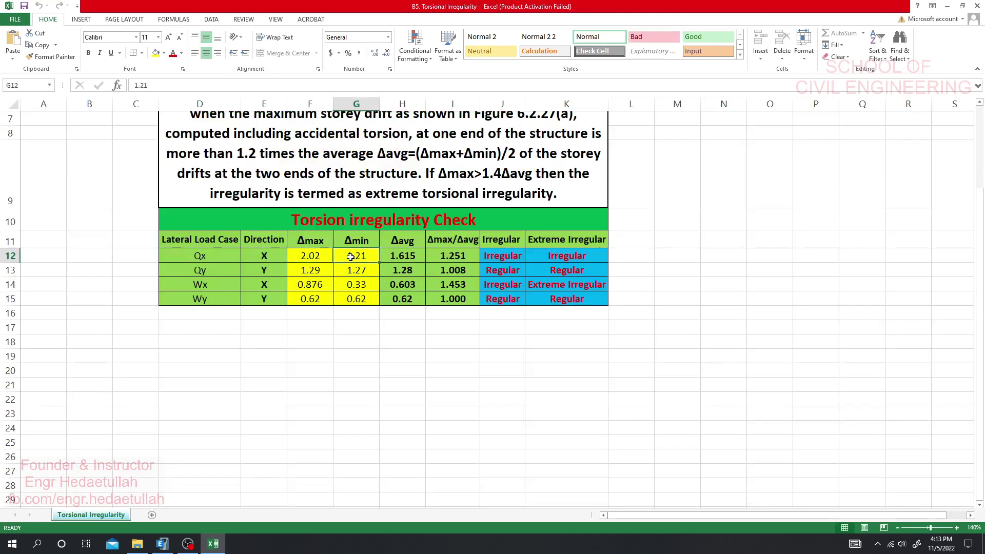
type("0.466")
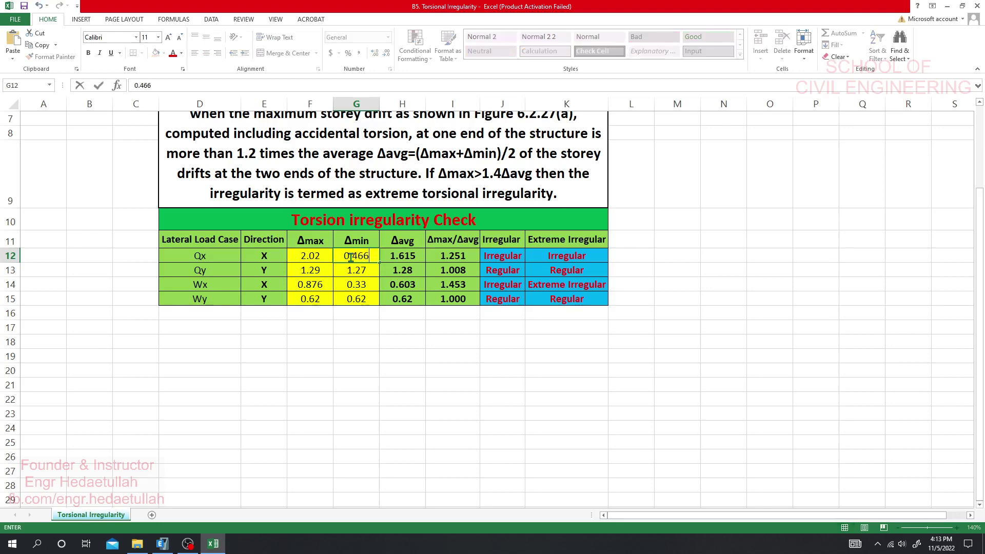
left_click(341, 370)
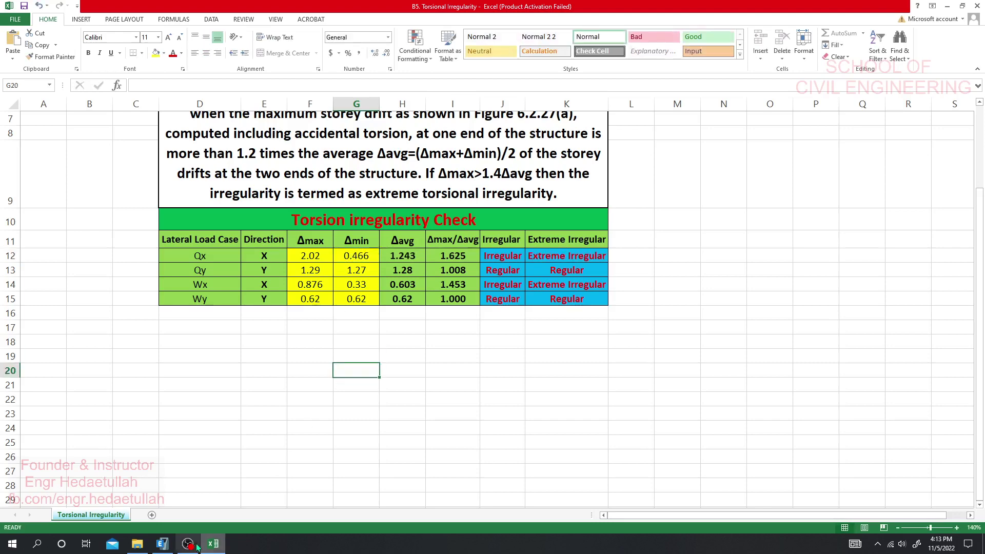
Step: Check the ETABS corner displacement, then correct the Qx Δmin in G12 to 0.4266
left_click(163, 545)
mouse_move(511, 123)
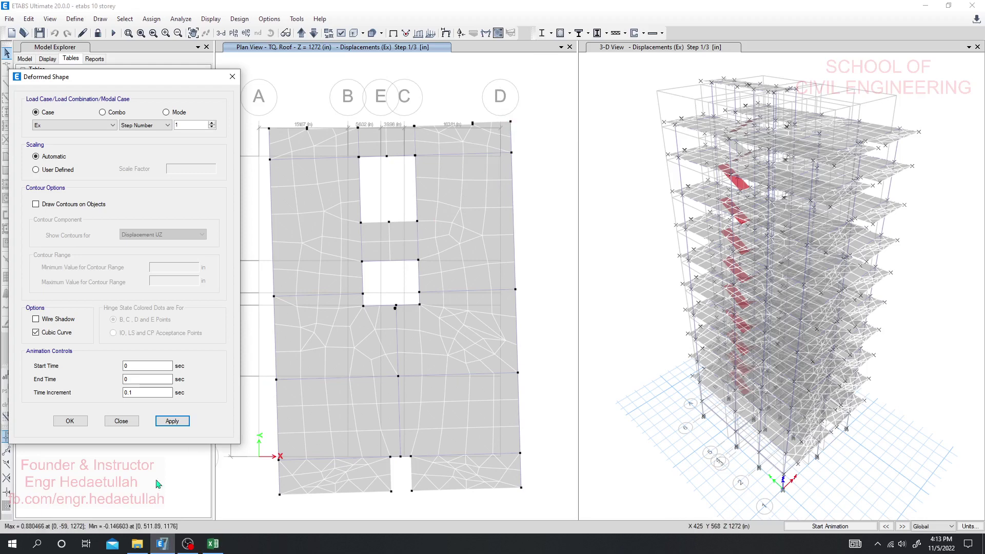
left_click(213, 544)
left_click(362, 255)
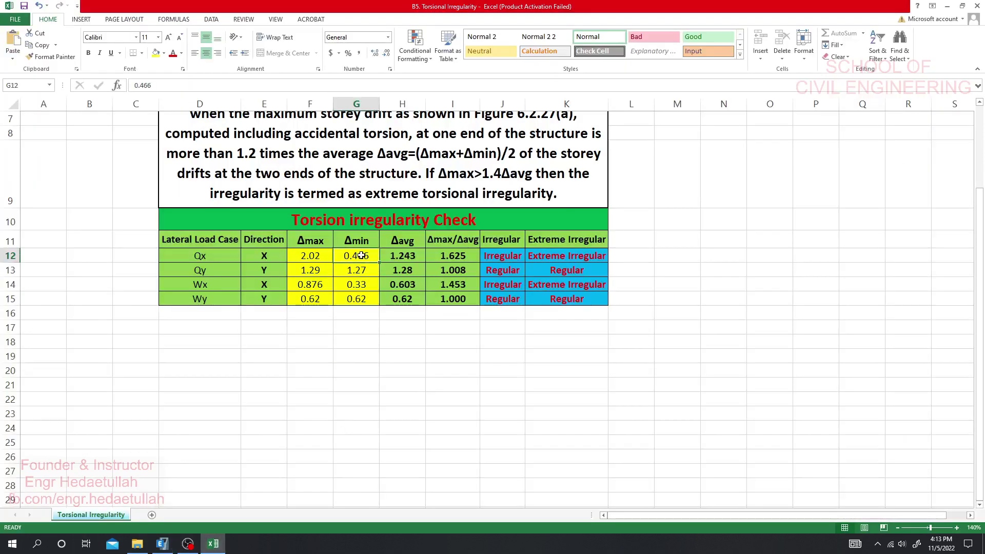
type("0.4266")
key("Return")
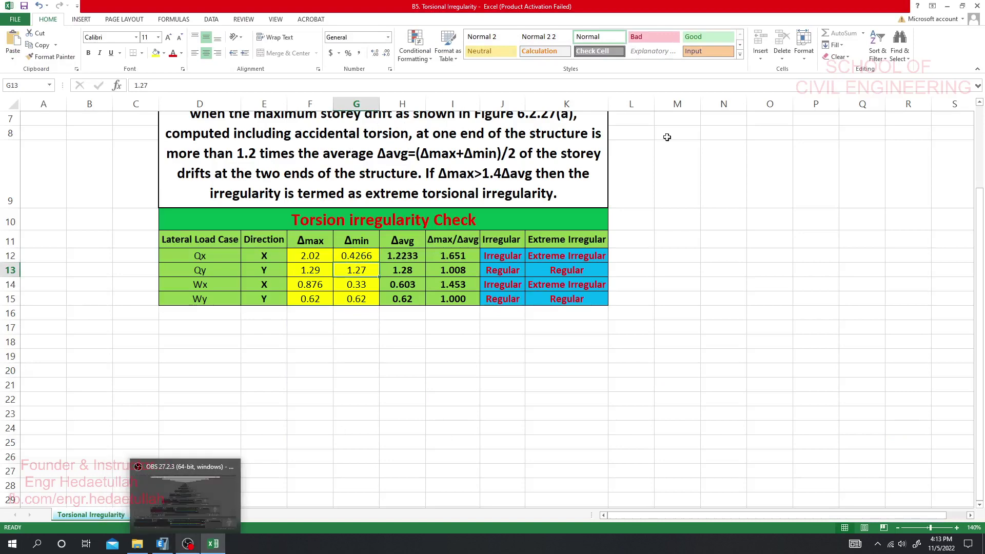
left_click(162, 544)
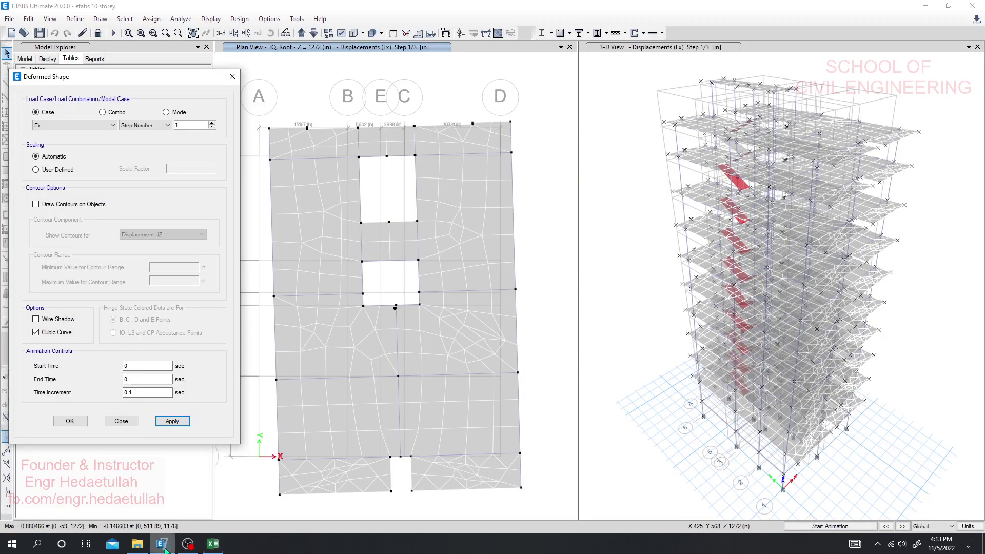
mouse_move(524, 490)
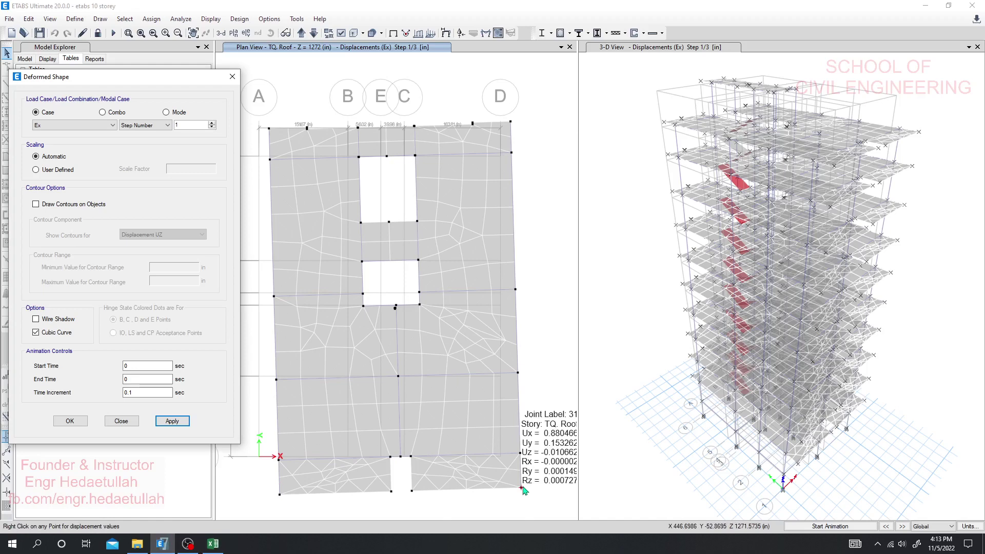
Step: Enter 0.88 as the Qx Δmax in F12, then bring ETABS back to the front
left_click(213, 544)
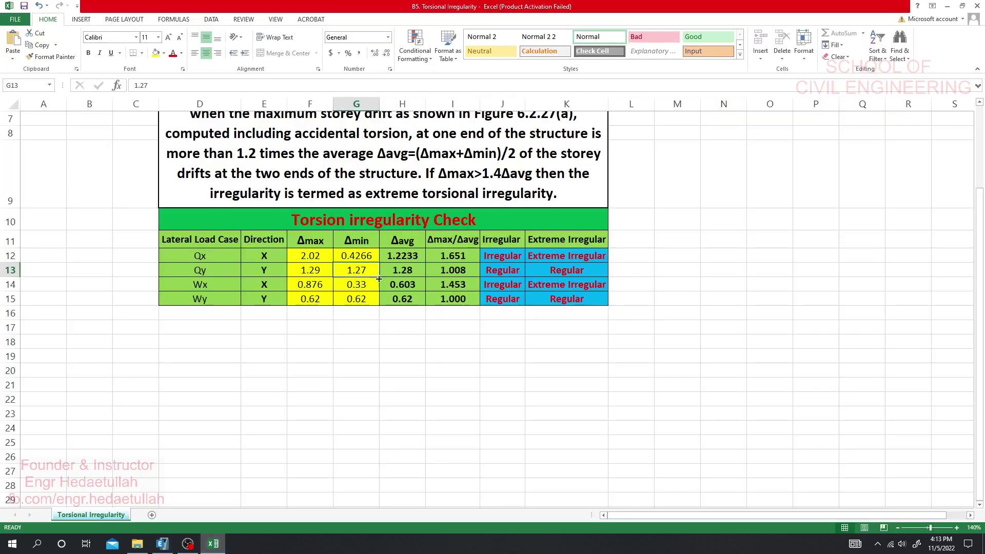
left_click(315, 258)
type("0.88")
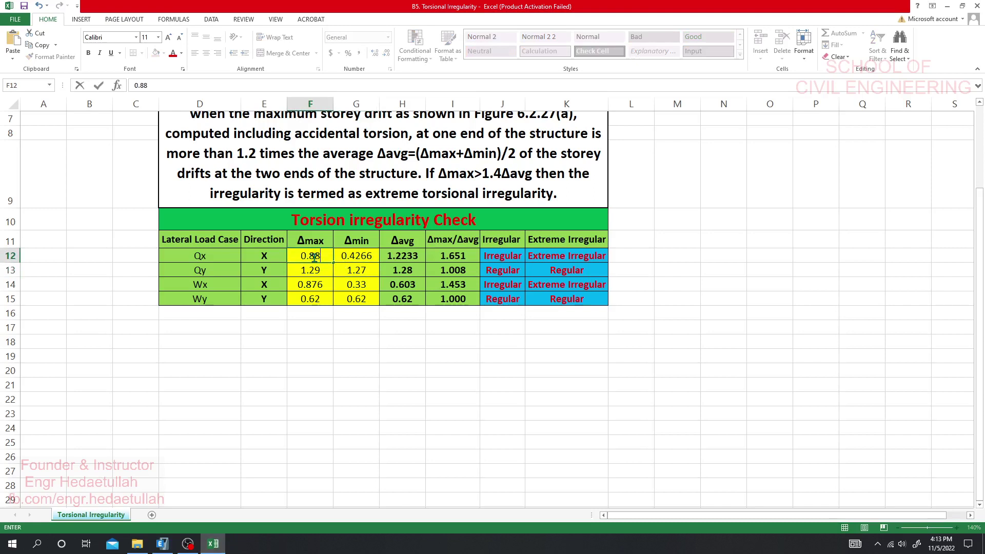
key("Return")
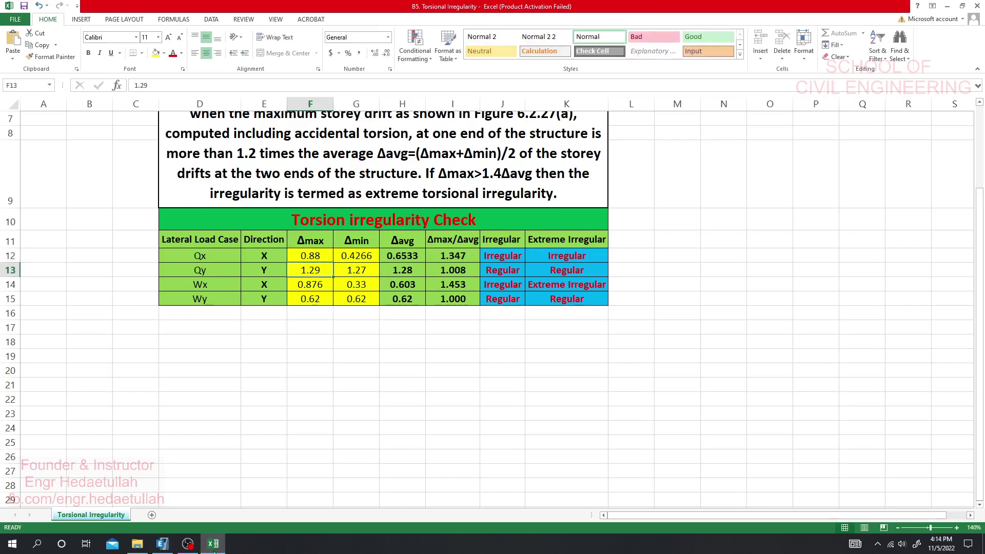
left_click(162, 545)
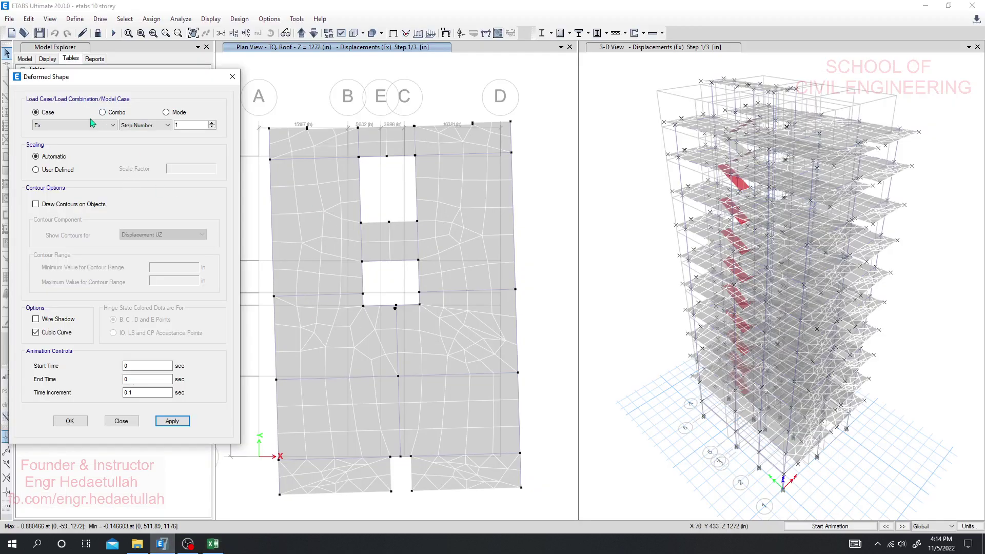
Step: Show Ex at step 2, read the top-right and bottom-right roof corner displacements, then return to Excel
left_click(189, 124)
left_click(172, 421)
right_click(516, 124)
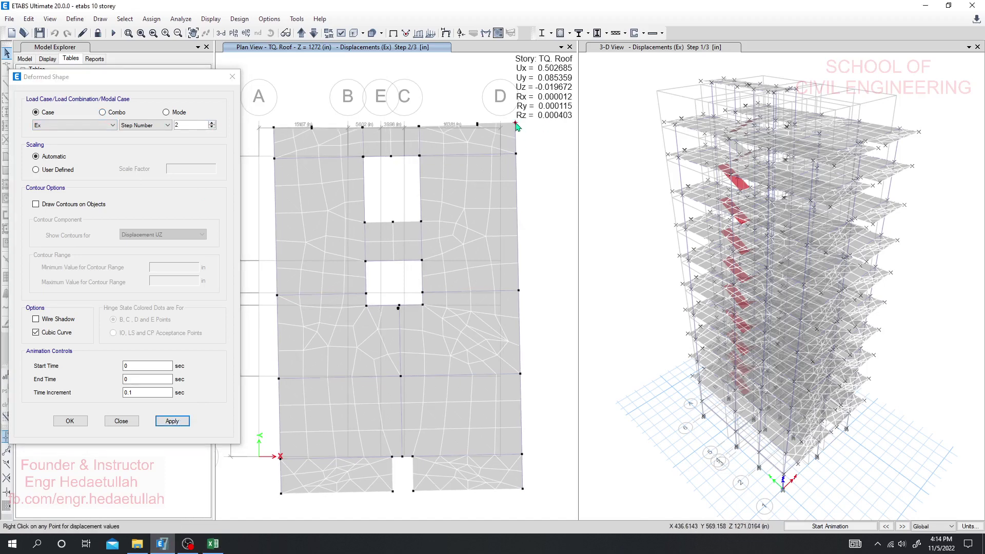
right_click(523, 489)
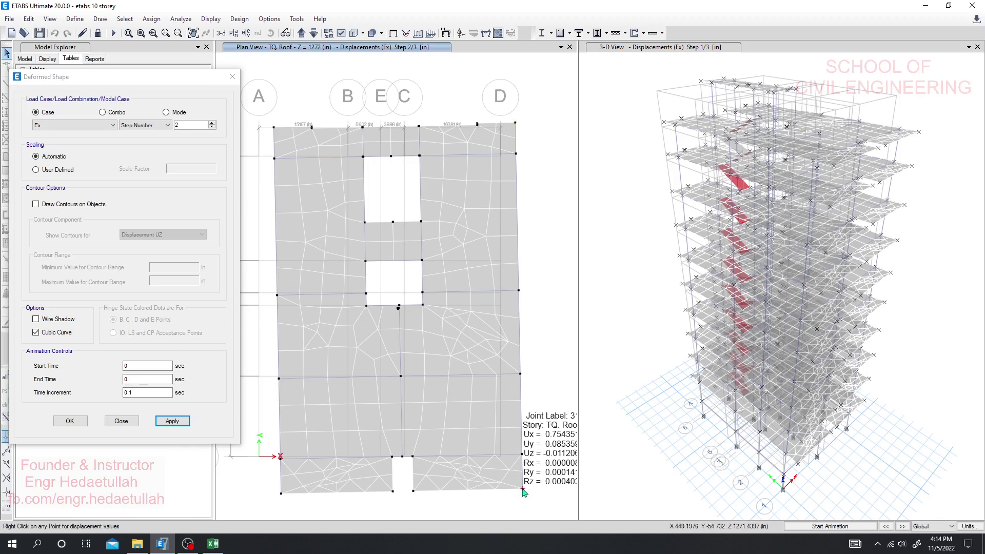
left_click(213, 543)
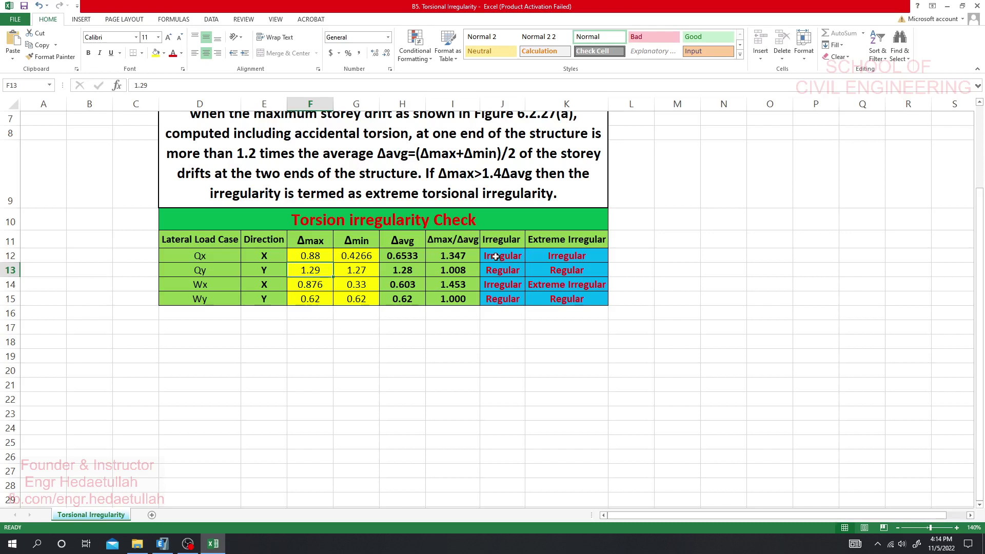
Step: Click an empty cell in the torsion sheet and switch back to the ETABS model
left_click(341, 374)
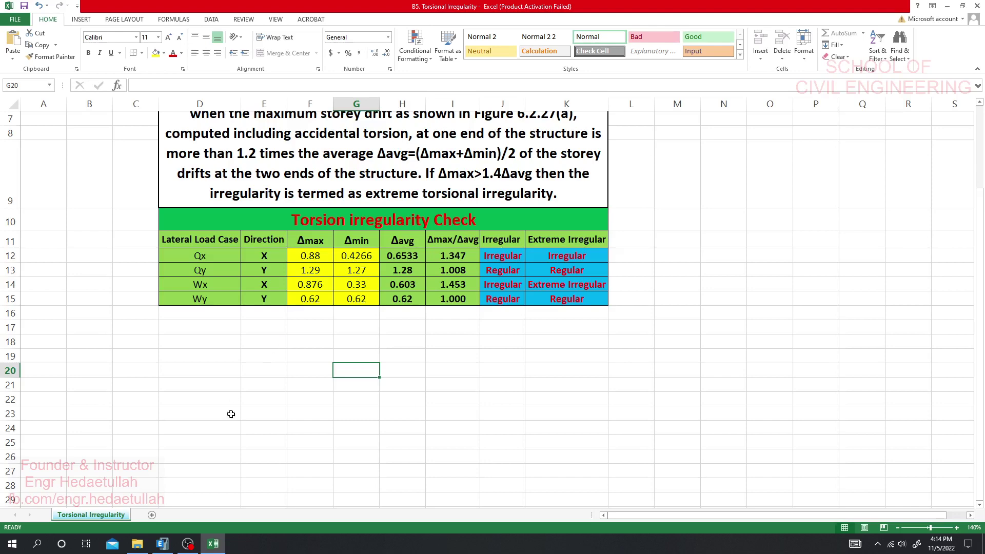
left_click(162, 544)
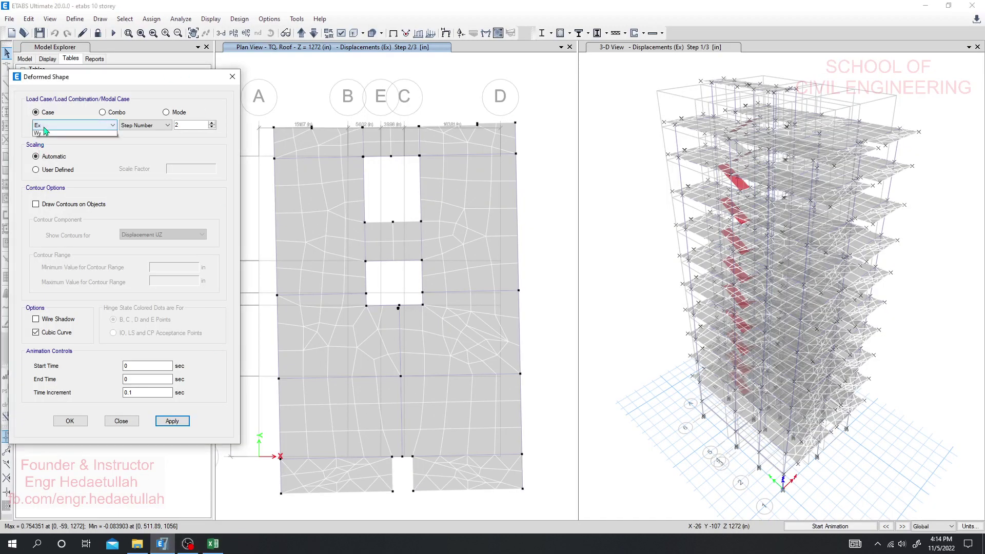
Step: Redraw the deformed shape for Ey and read displacements at the grid A and grid D roof corners
left_click(75, 124)
left_click(56, 177)
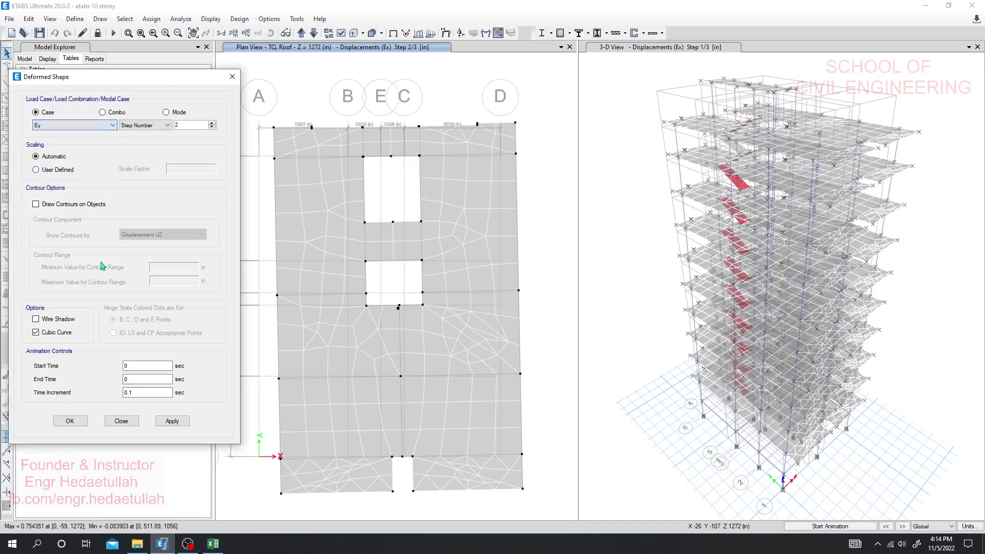
left_click(172, 421)
left_click_drag(161, 81, 119, 69)
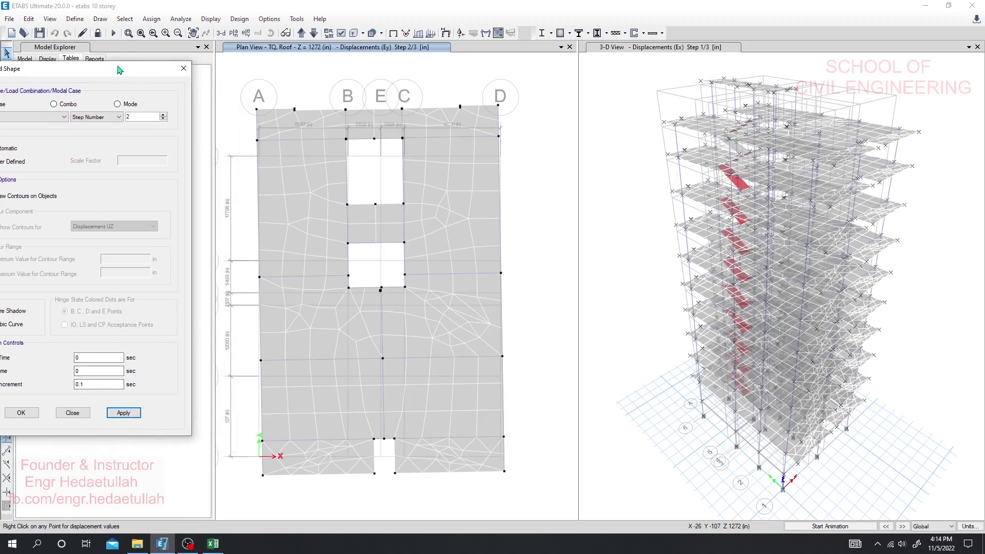
right_click(257, 110)
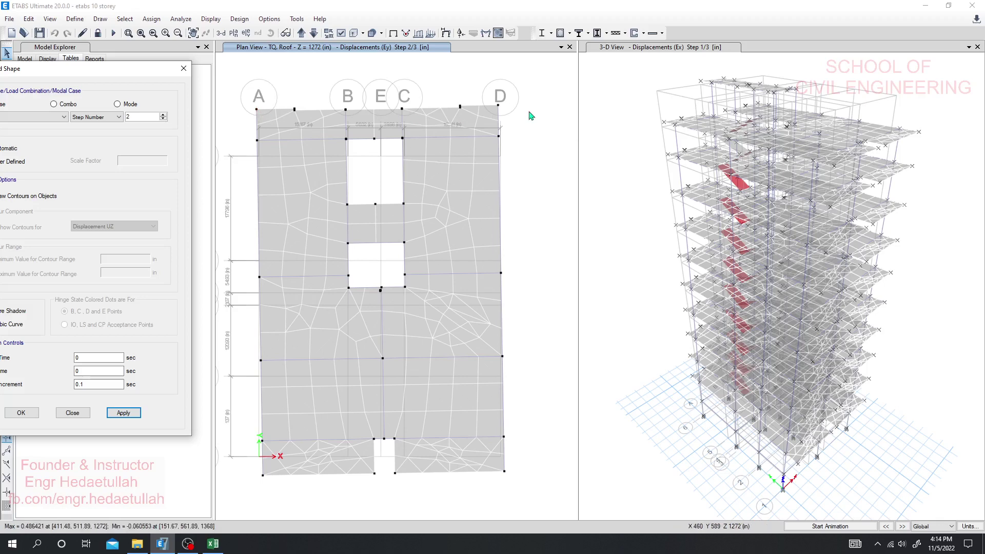
right_click(499, 107)
left_click(213, 544)
Step: Enter 0.48 as the Qy Δmax in F13 and 0.38 as the Δmin in G13, correcting an initial 0.35
left_click(309, 268)
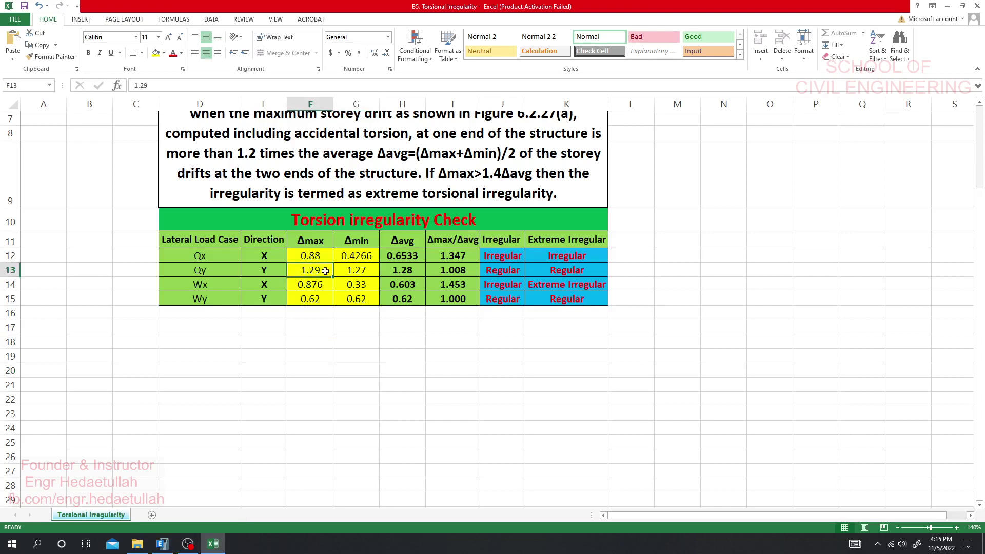
type("0.48")
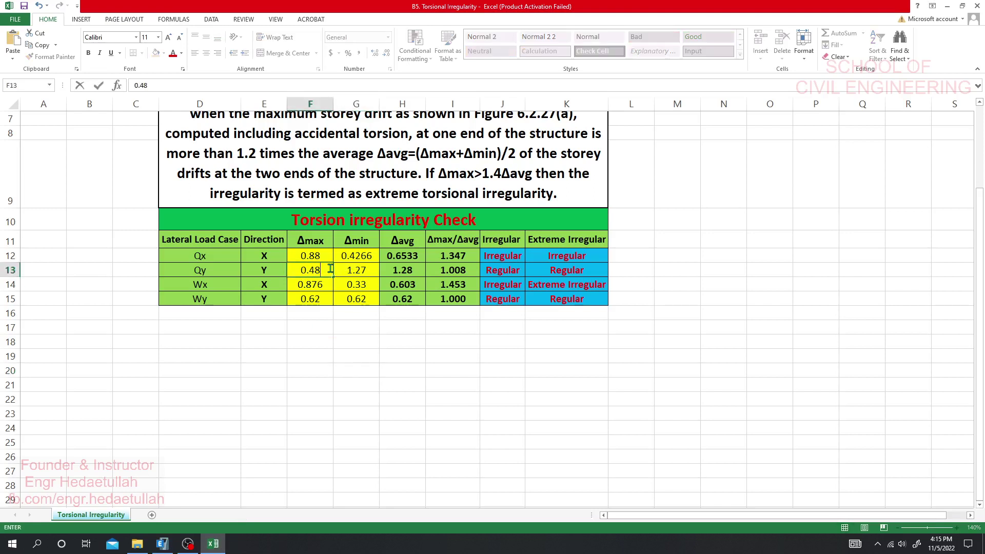
key("Tab")
type("0.")
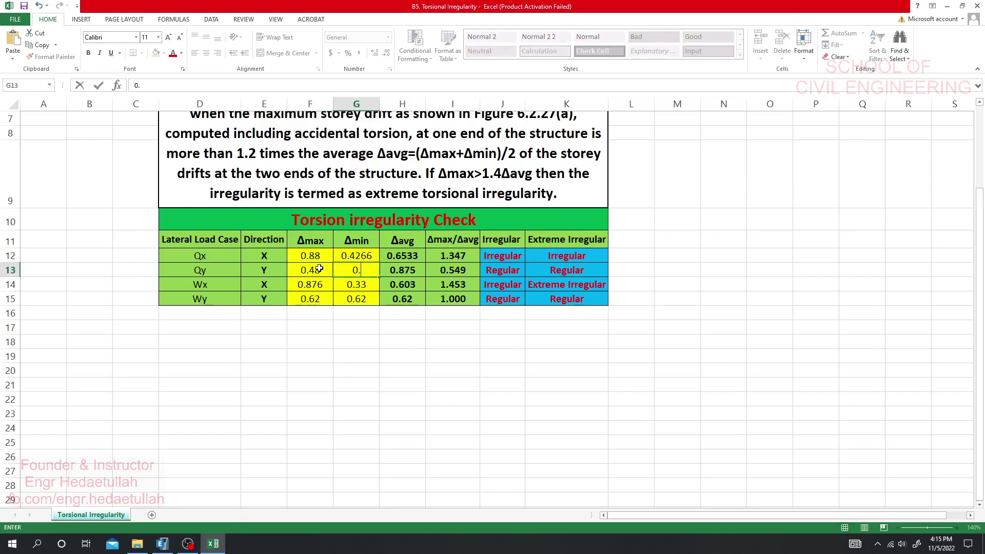
type("35")
key("Return")
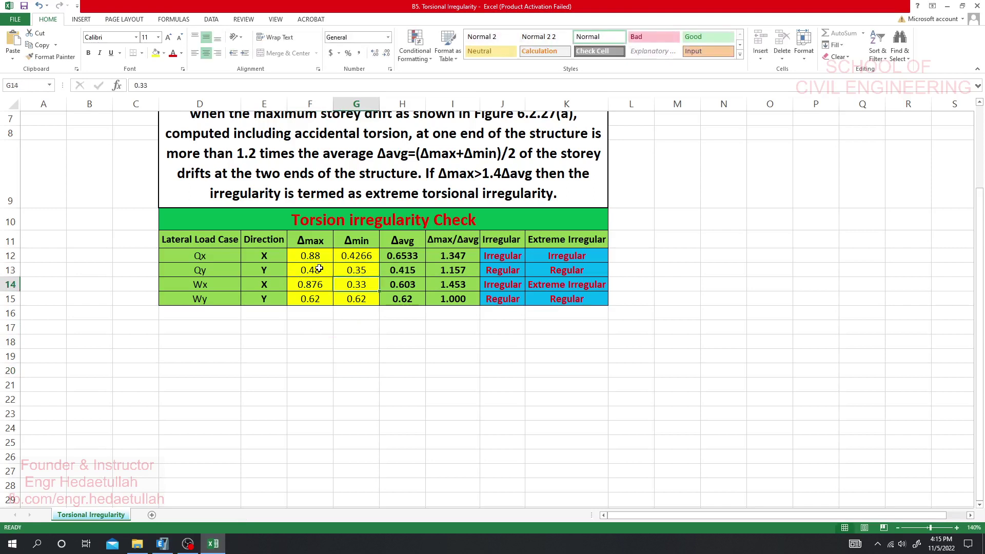
left_click(361, 270)
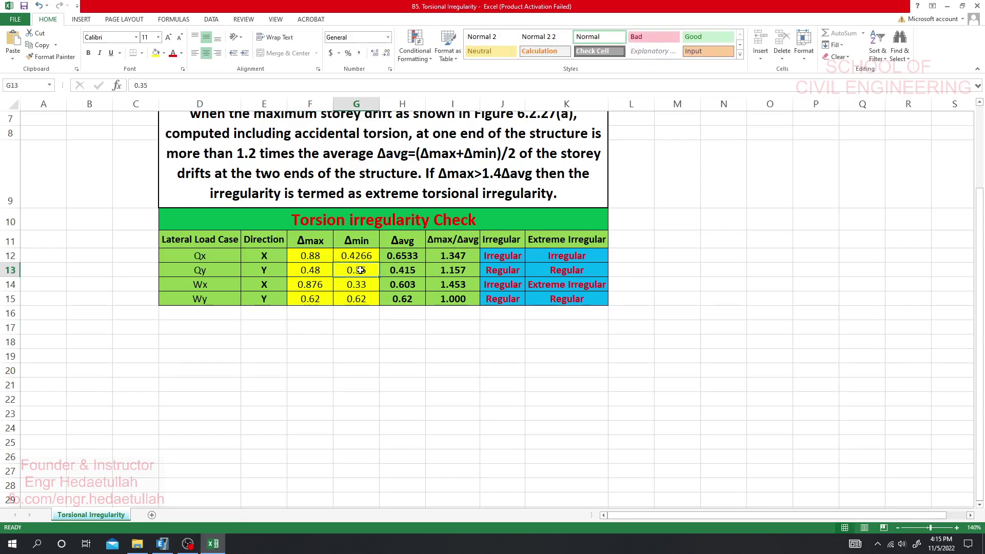
type("0.38")
key("Return")
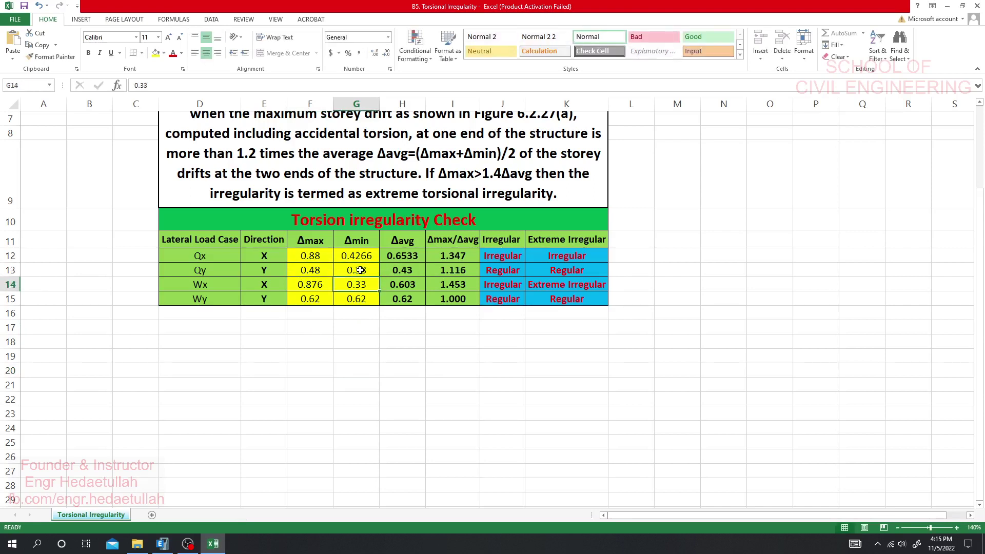
left_click(382, 384)
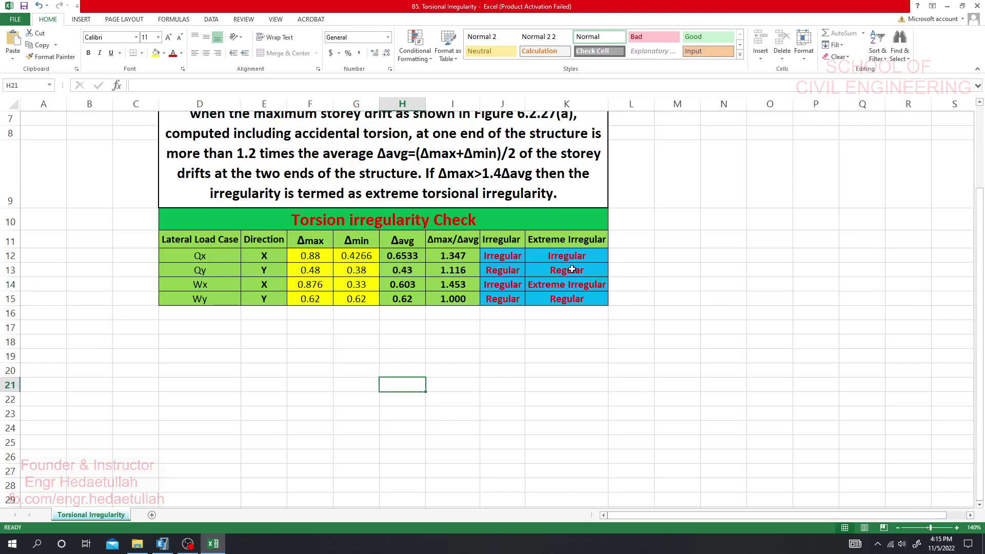
Step: Show the Ex load case deformed shape on the roof plan as Absolute Max displacements
left_click(162, 547)
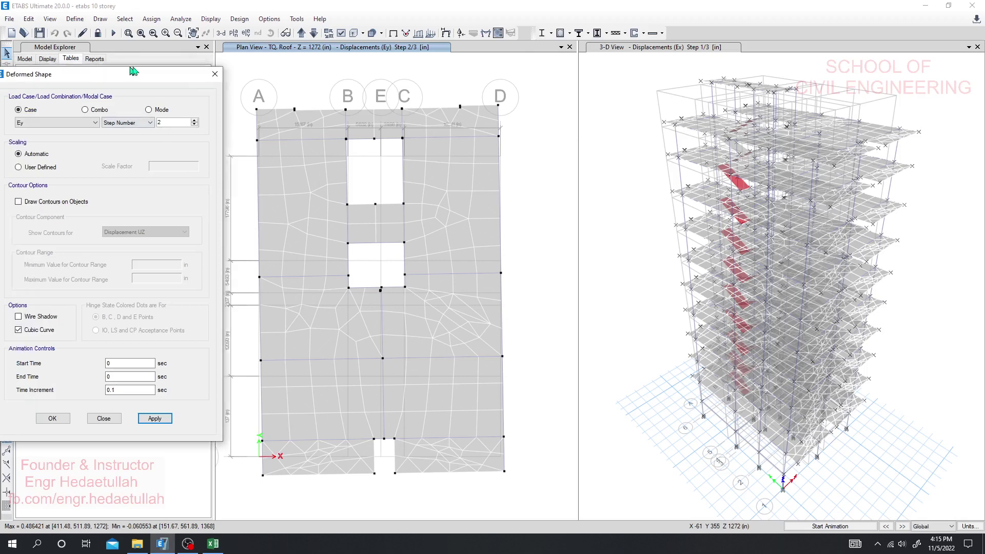
left_click_drag(134, 71, 169, 71)
left_click(86, 128)
left_click(143, 91)
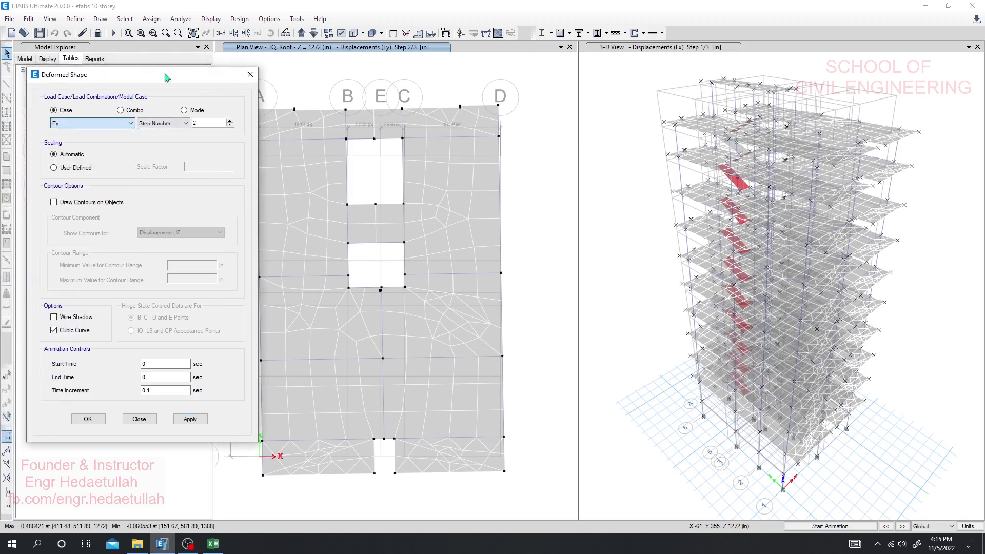
left_click(121, 125)
left_click(95, 170)
left_click(147, 127)
left_click(176, 139)
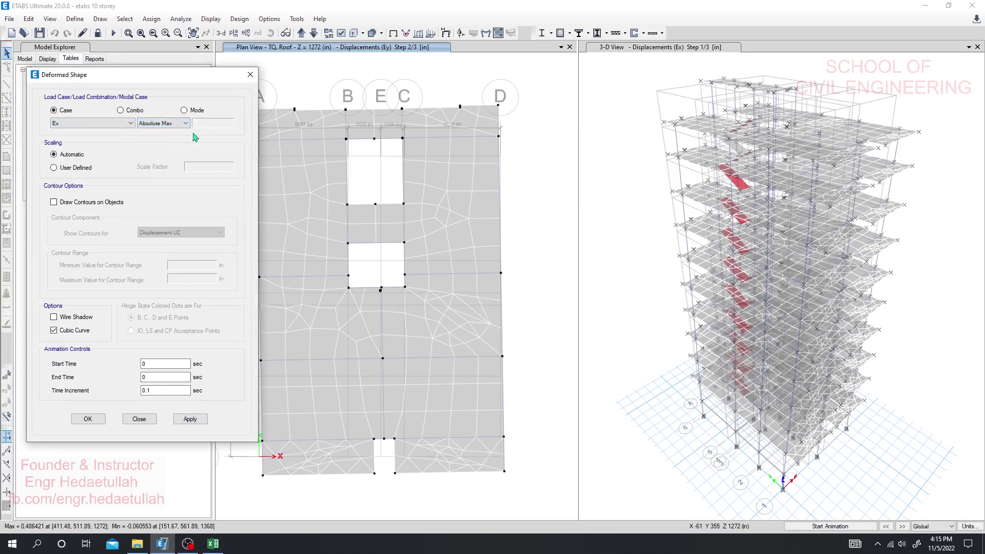
left_click(189, 418)
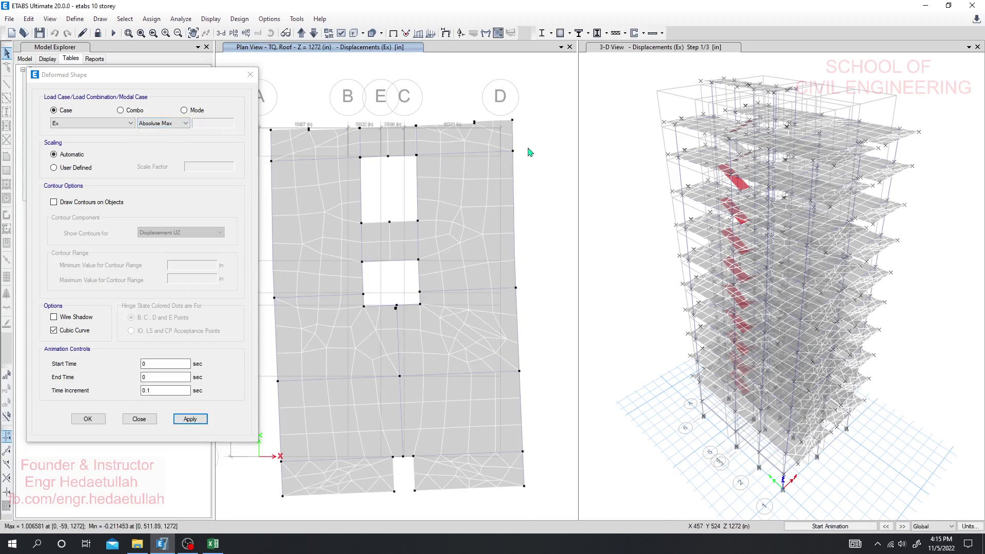
Step: Redraw the Ex deformed shape at step 3 of 3 and move the settings off the plan
mouse_move(513, 123)
mouse_move(525, 486)
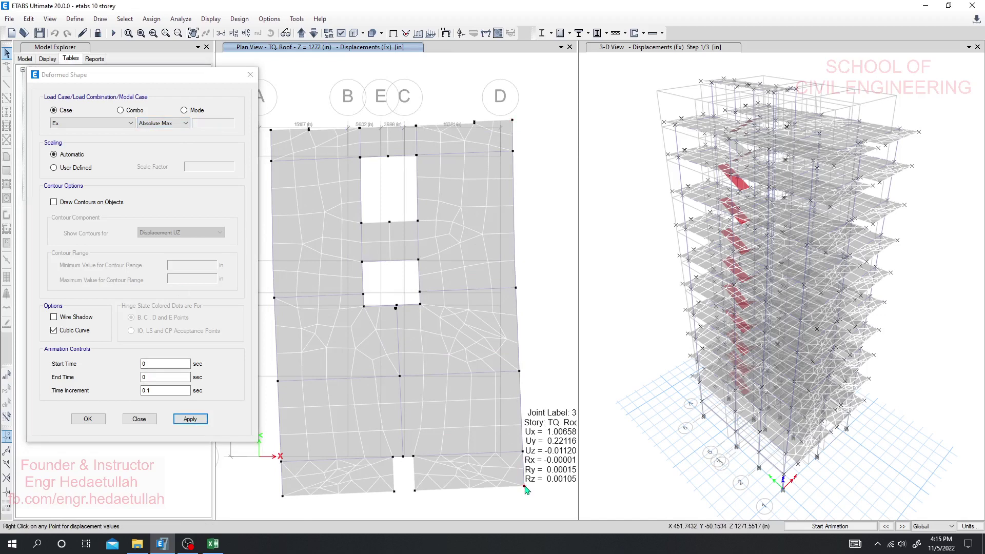
left_click(185, 124)
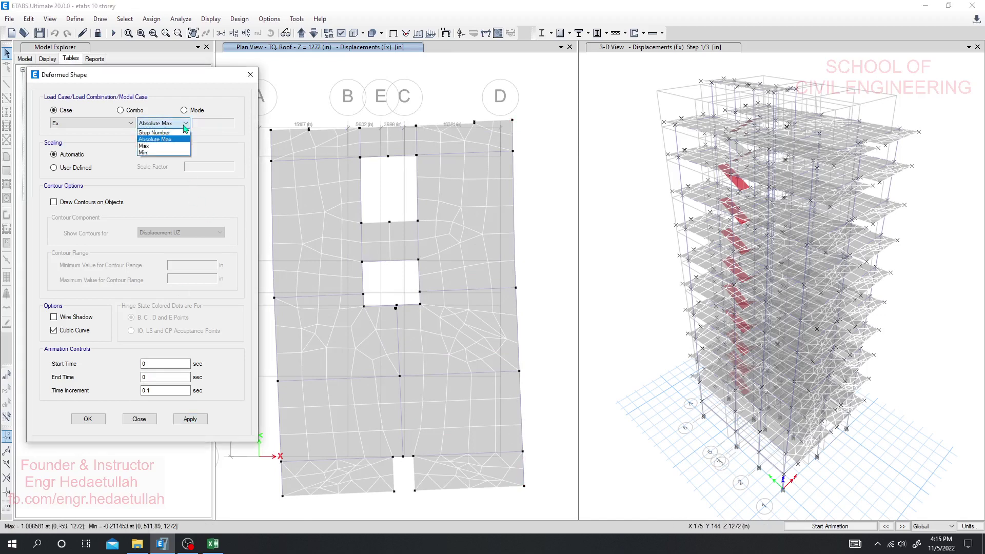
left_click(164, 134)
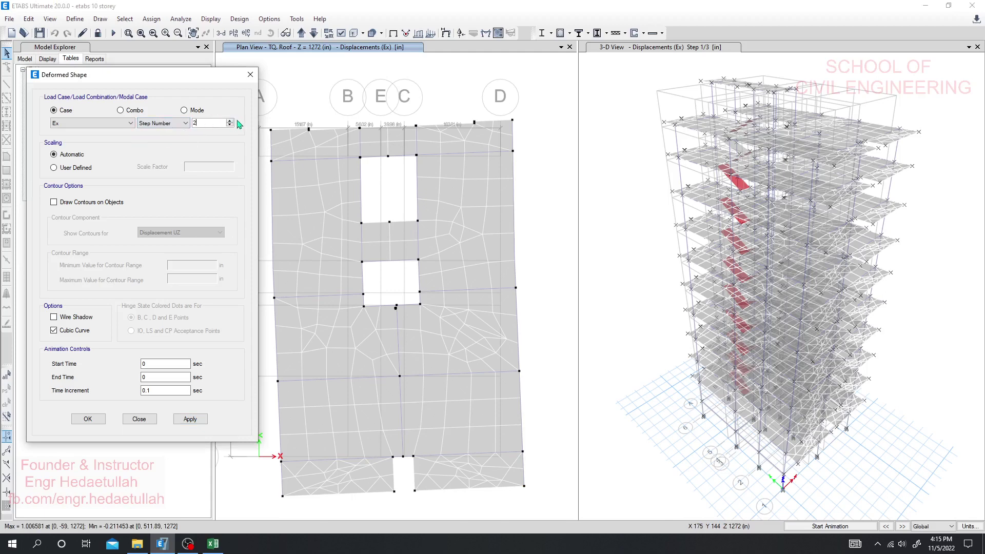
left_click(190, 418)
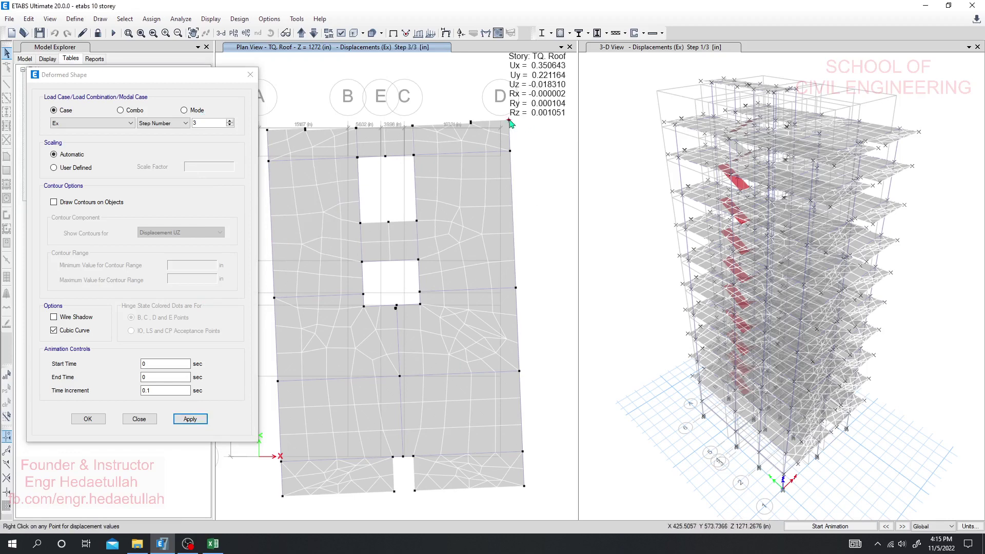
mouse_move(524, 486)
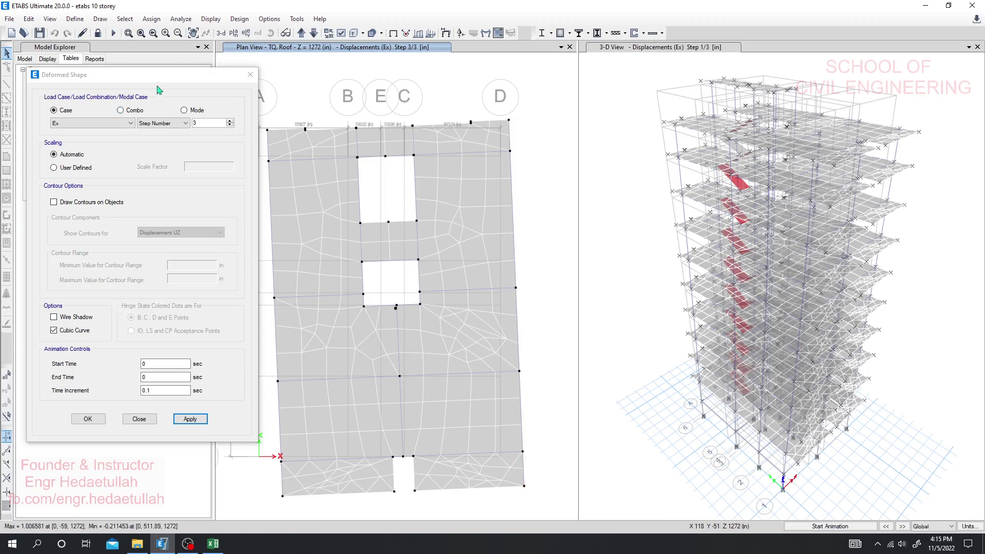
left_click_drag(167, 77, 95, 69)
Step: Animate the Ex deformed shape, stop it, then return to the Excel torsion table
left_click(831, 526)
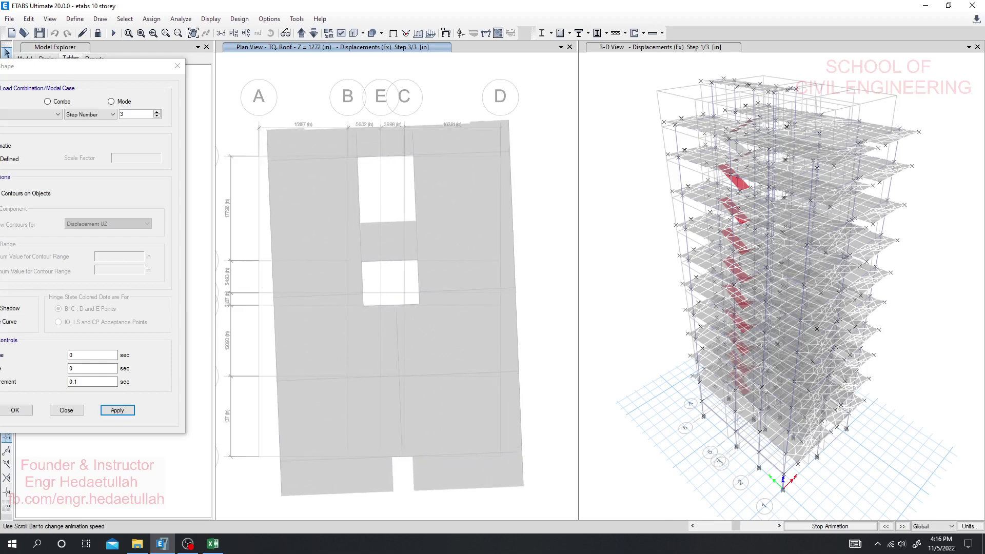
key("Escape")
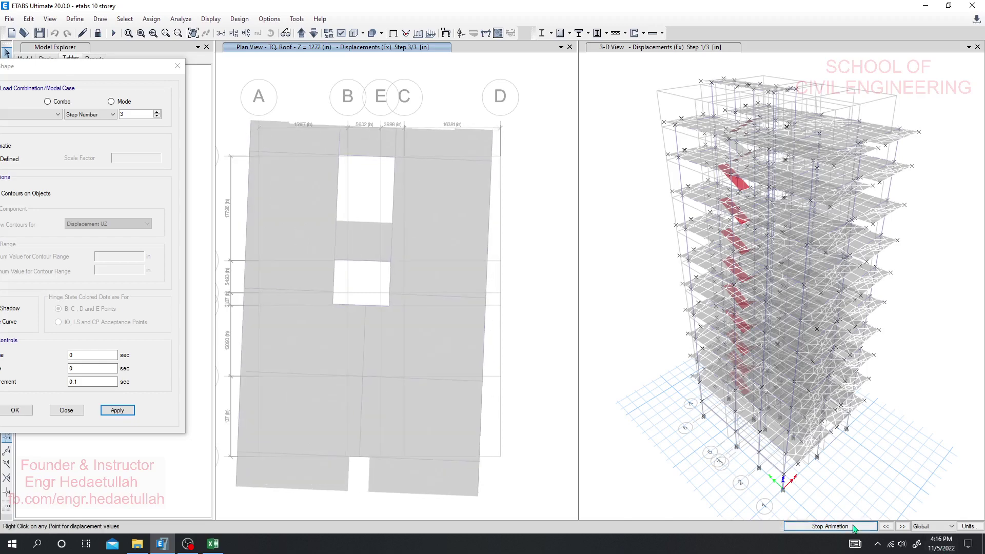
left_click_drag(130, 72, 182, 71)
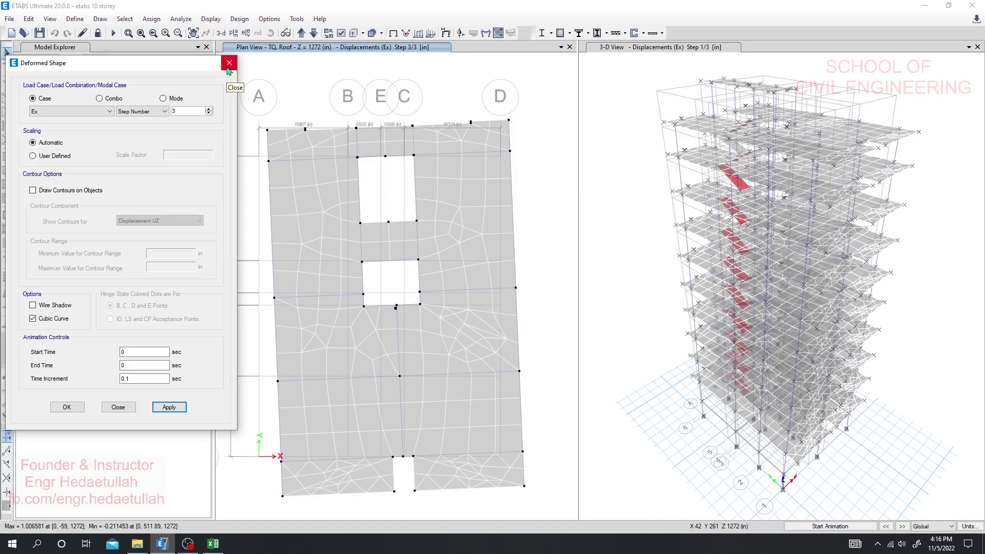
key("alt+Tab")
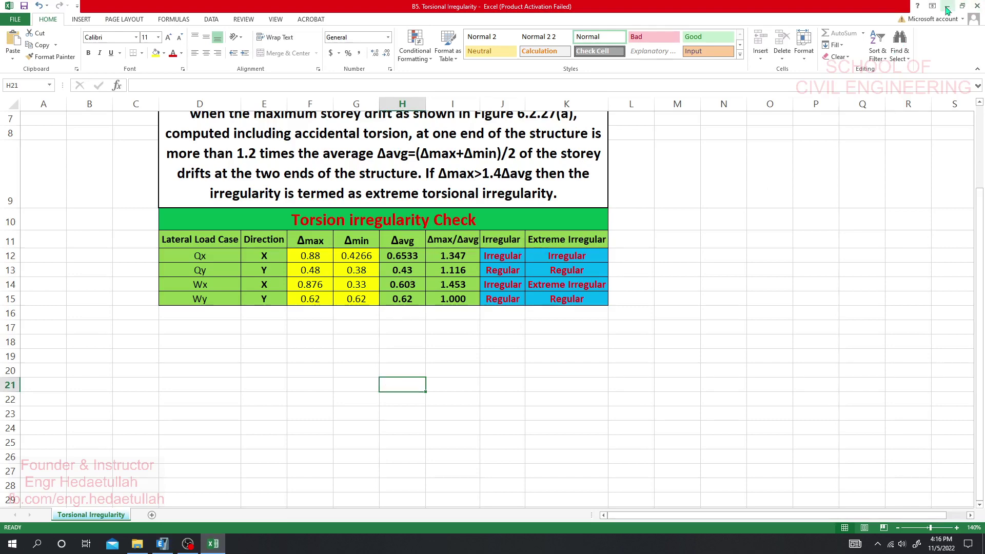
Step: Set the Deformed Shape case to Wx and display by Step Number rather than Absolute Max
left_click(948, 6)
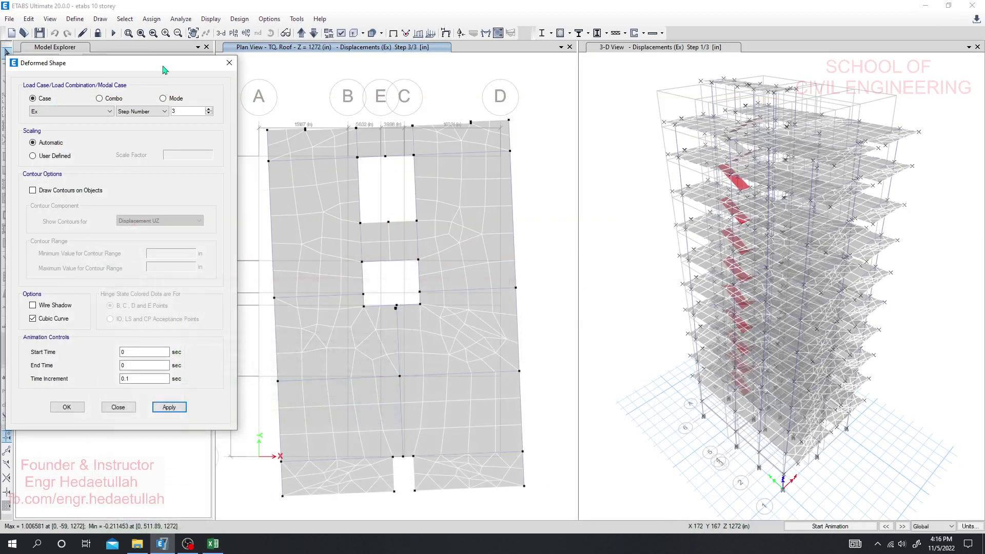
left_click_drag(163, 69, 171, 69)
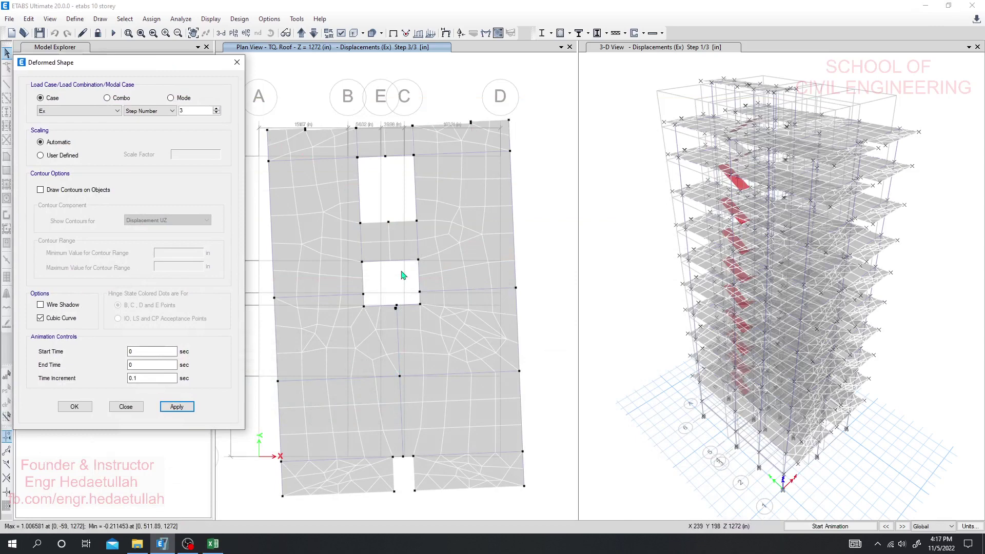
left_click(116, 111)
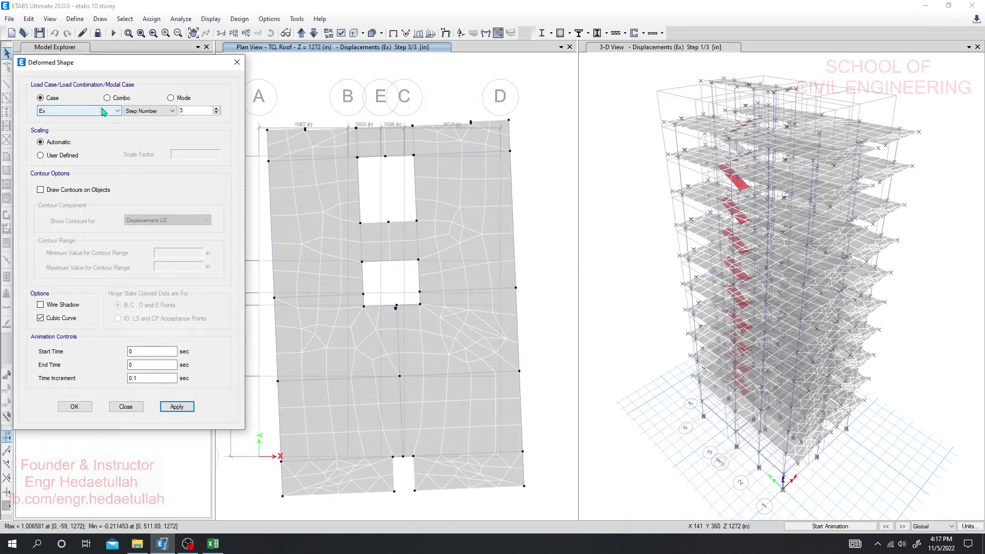
left_click(87, 166)
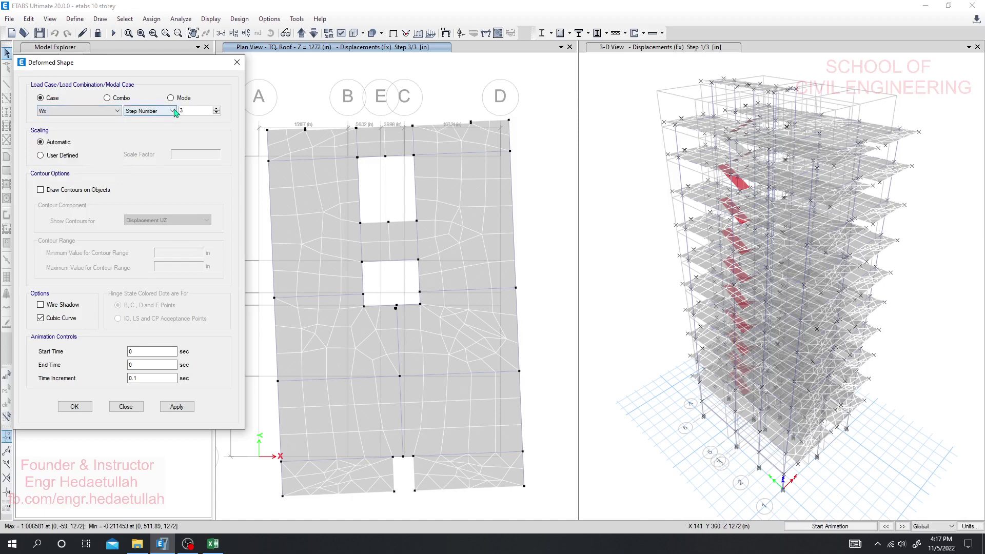
left_click(172, 111)
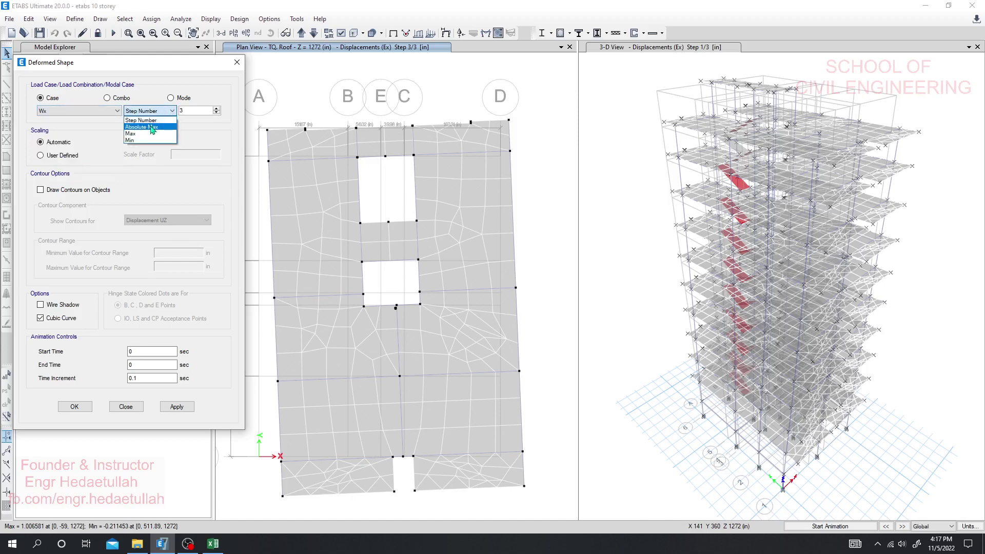
left_click(158, 127)
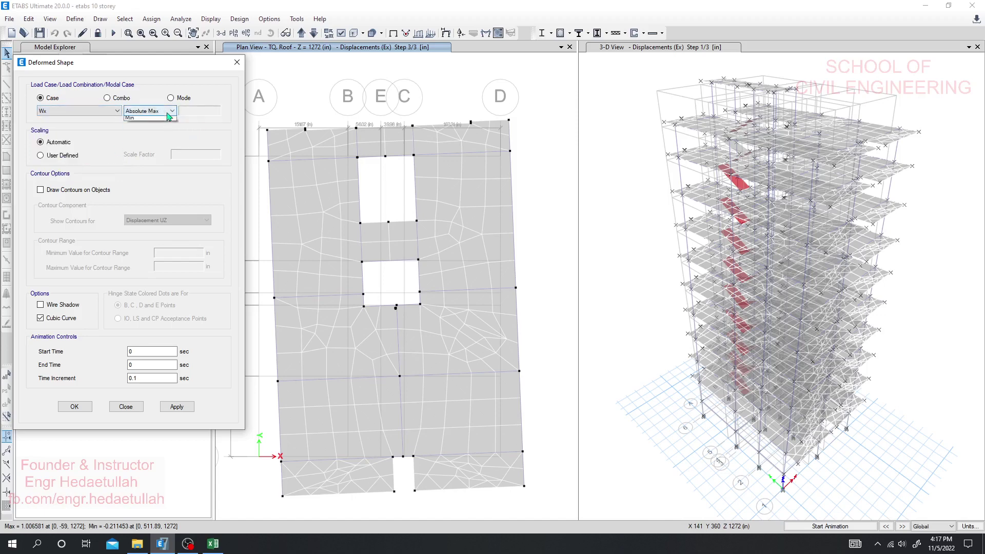
left_click(161, 111)
left_click(161, 121)
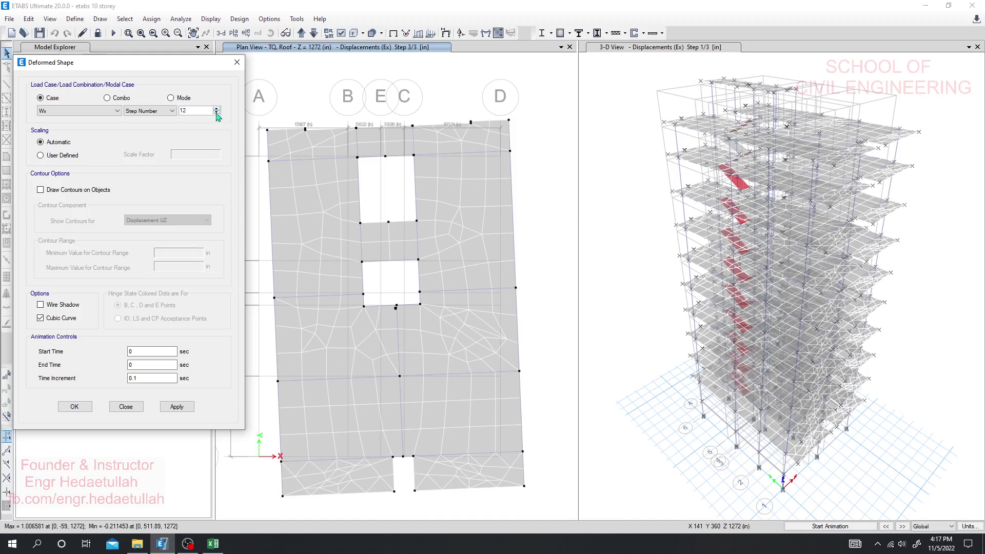
Step: Redraw the roof plan at Wx step 12 and read the top-right and bottom-right corner displacements
left_click(177, 407)
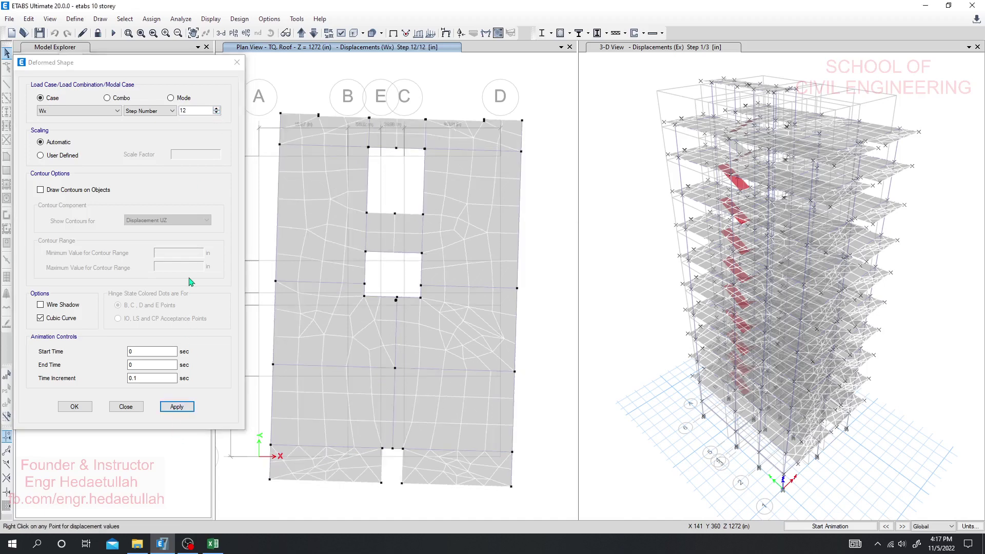
right_click(523, 122)
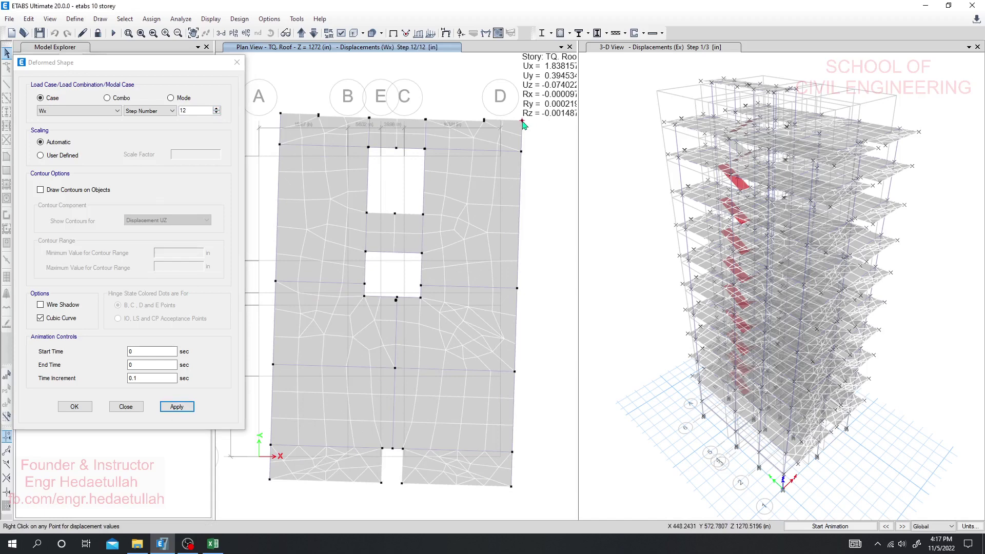
right_click(512, 487)
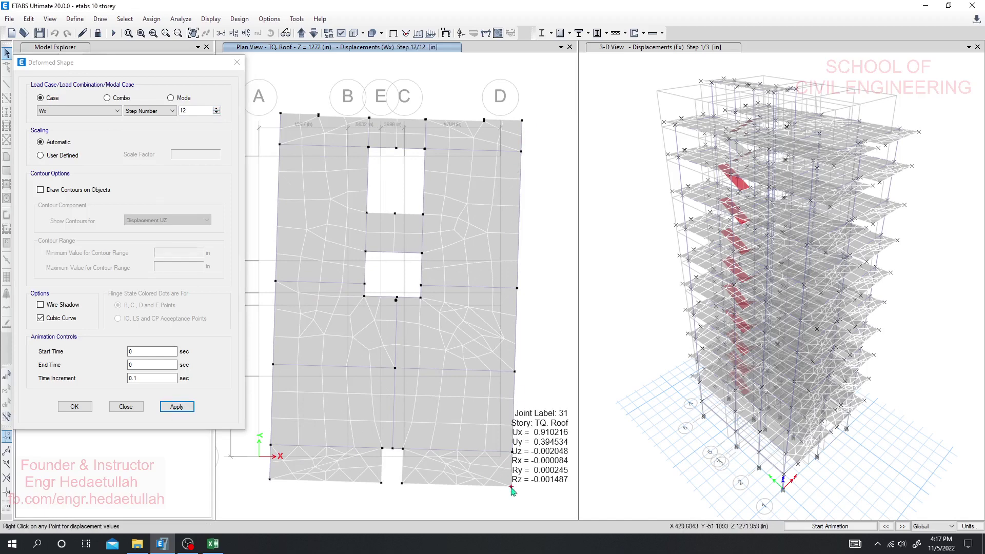
right_click(523, 122)
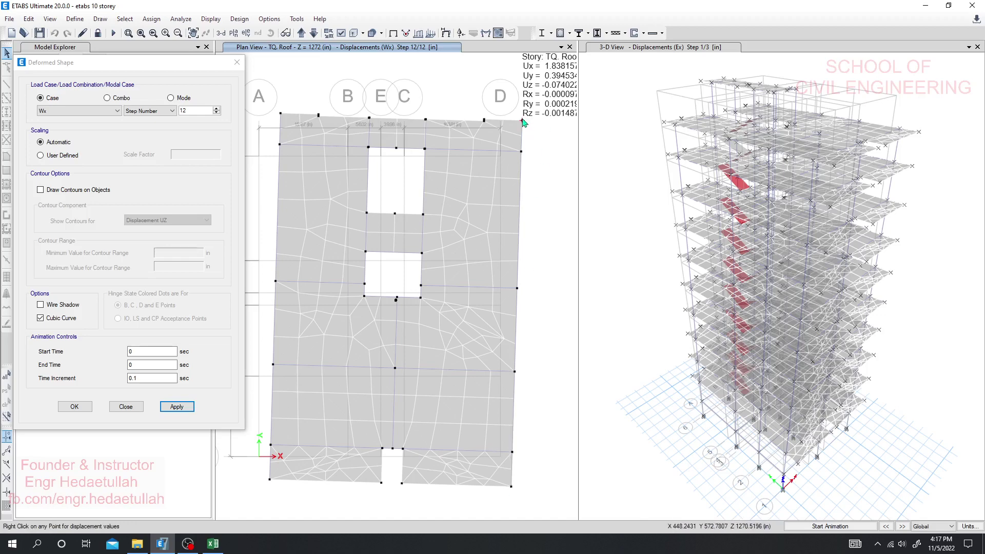
right_click(512, 486)
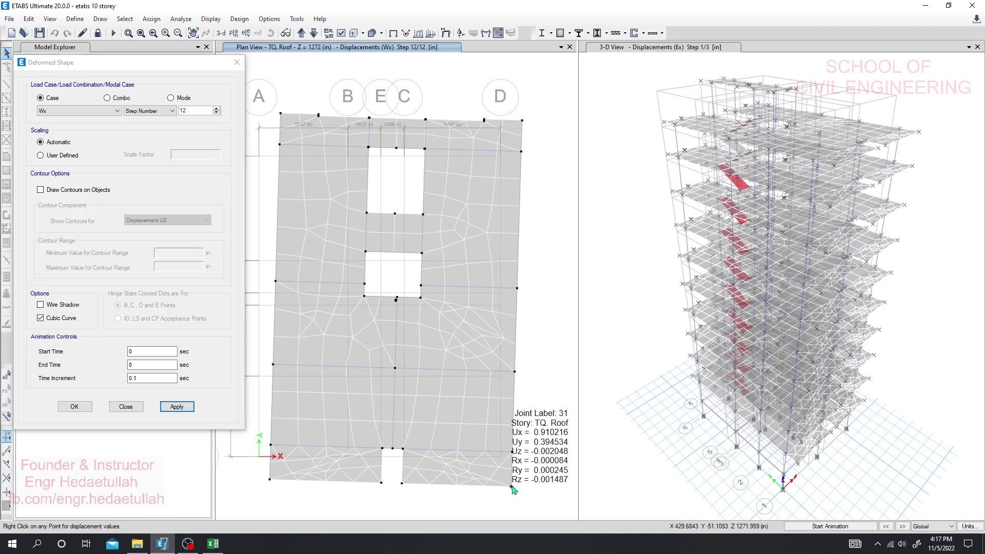
Step: Redraw the roof plan at Wx step 11 and read a lower-right joint's displacements
left_click(216, 113)
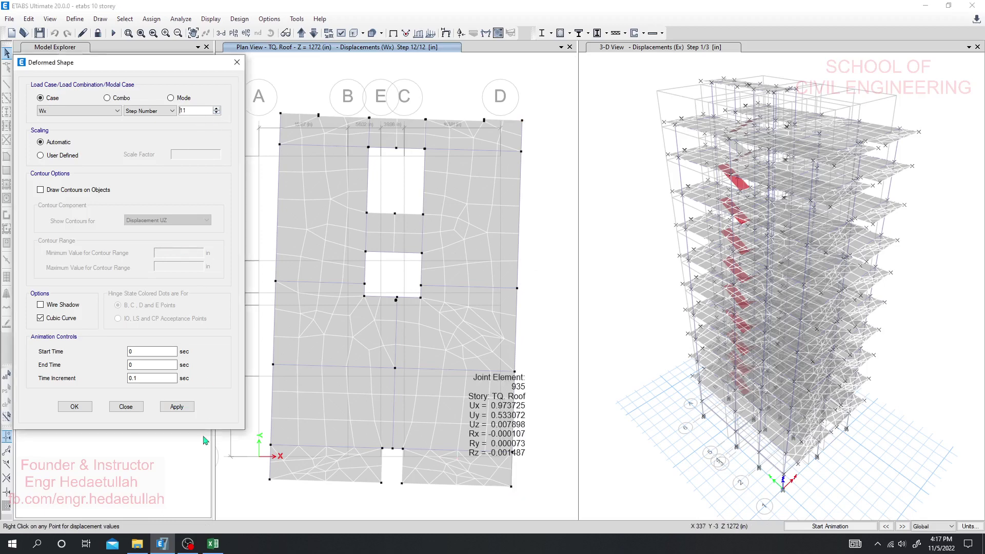
left_click(177, 407)
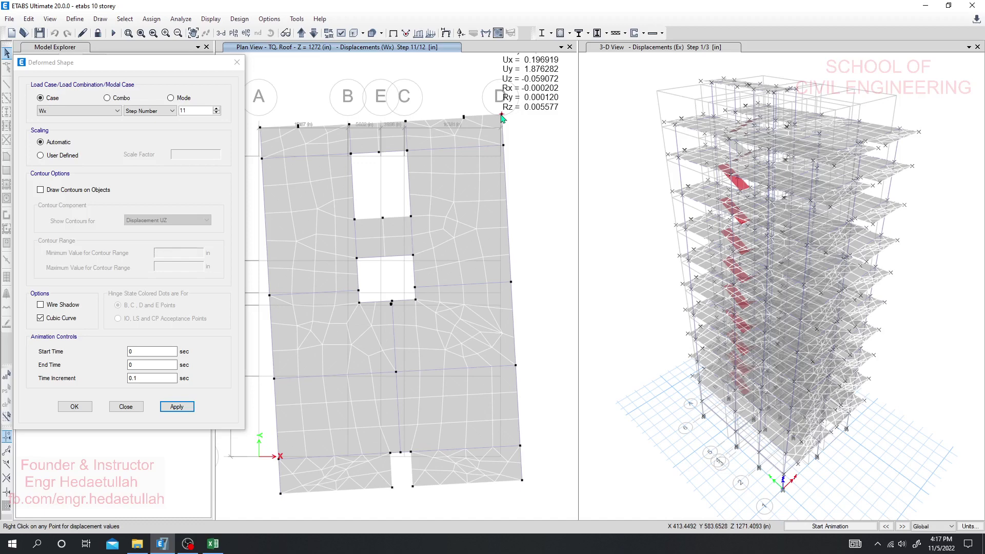
right_click(522, 480)
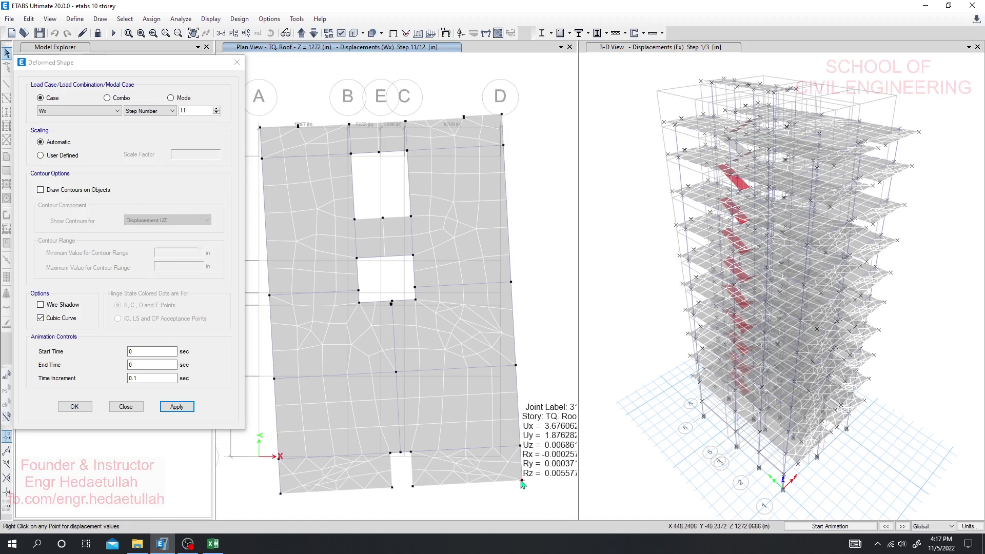
left_click(621, 286)
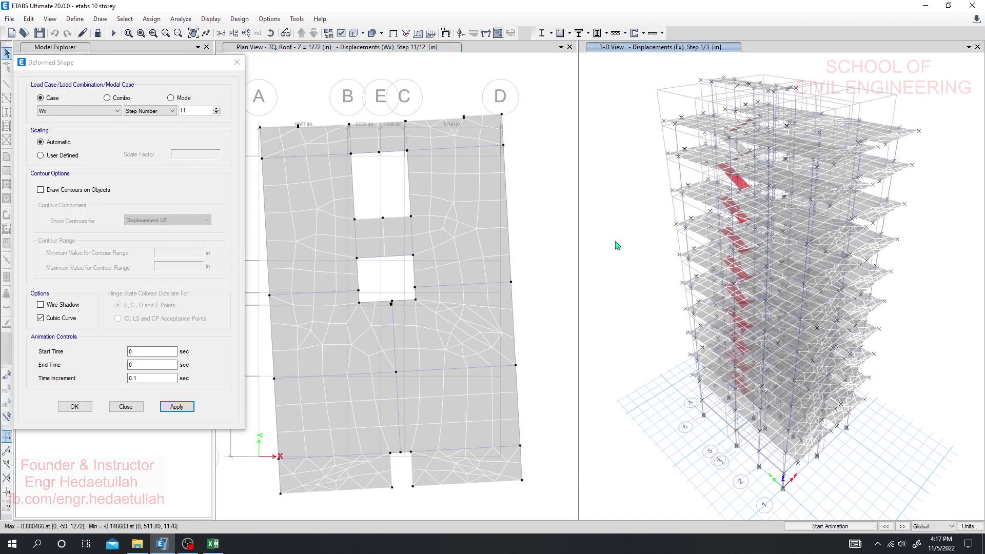
Step: Show the Wx step 11 deformed shape in the 3-D view, then play and stop its animation
left_click(395, 34)
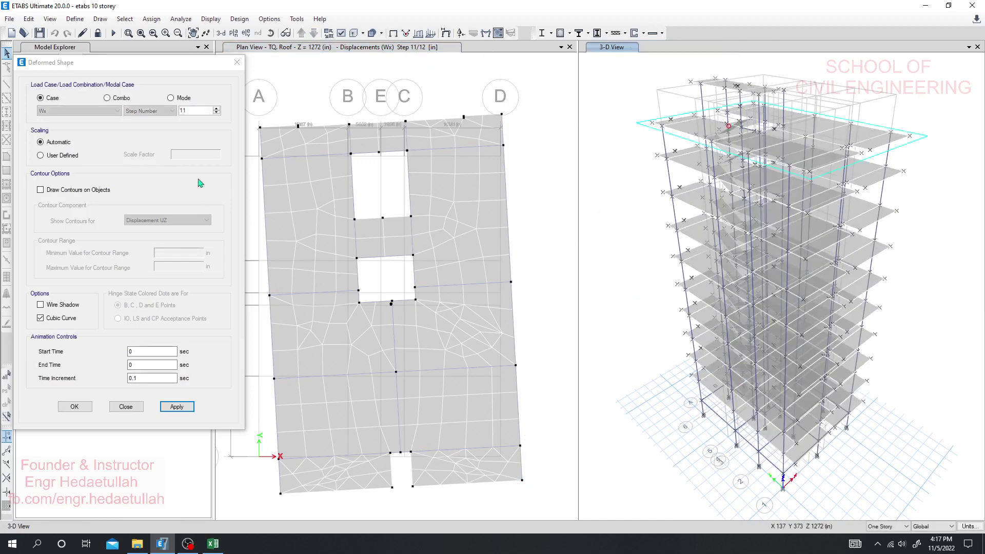
left_click(181, 409)
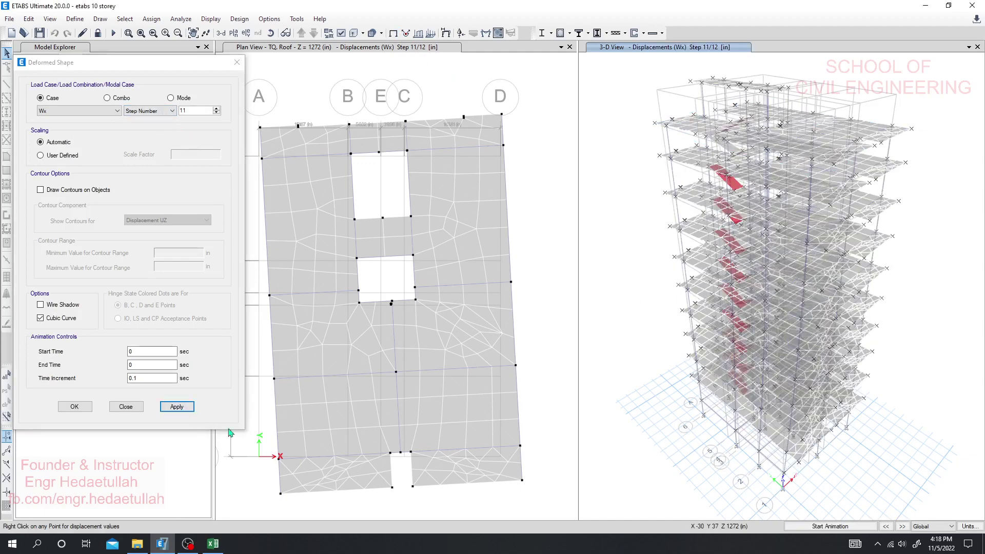
left_click(847, 527)
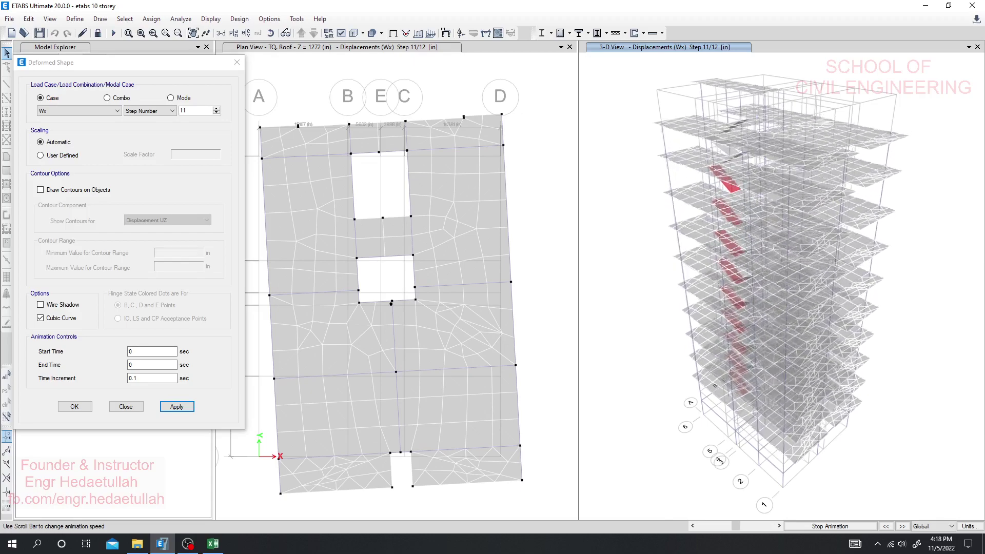
left_click(808, 525)
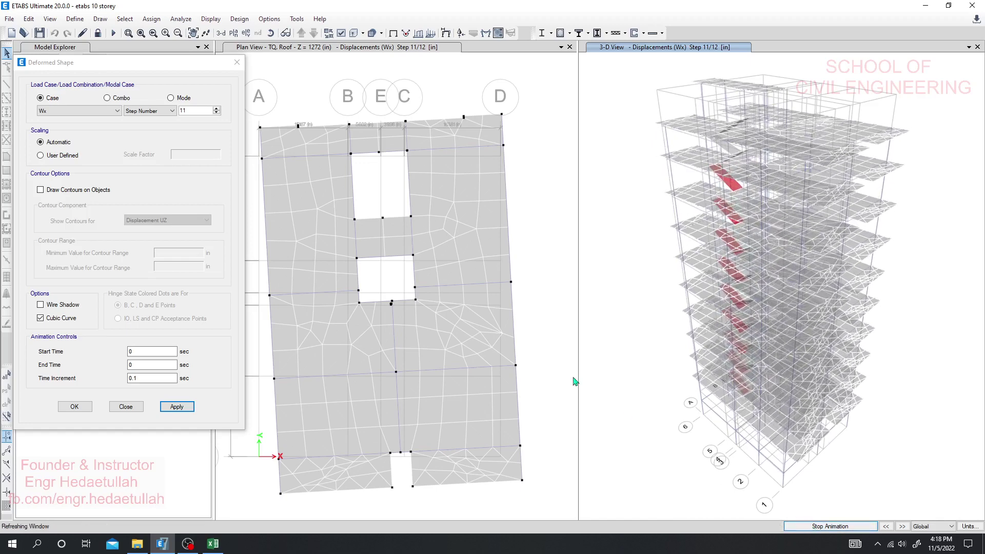
Step: Show Wx step 10 on the roof plan, then apply it to the 3-D view and animate it
left_click(217, 113)
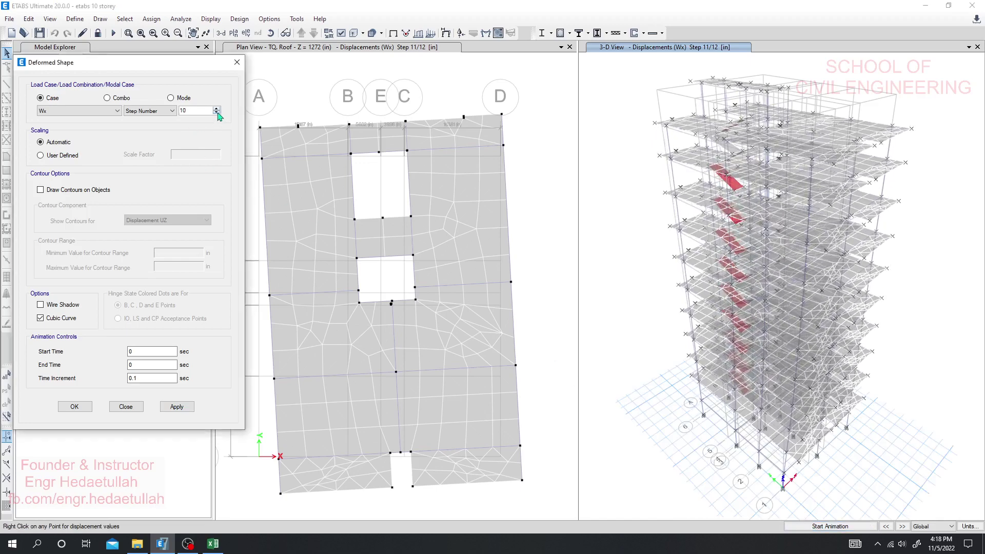
left_click(175, 407)
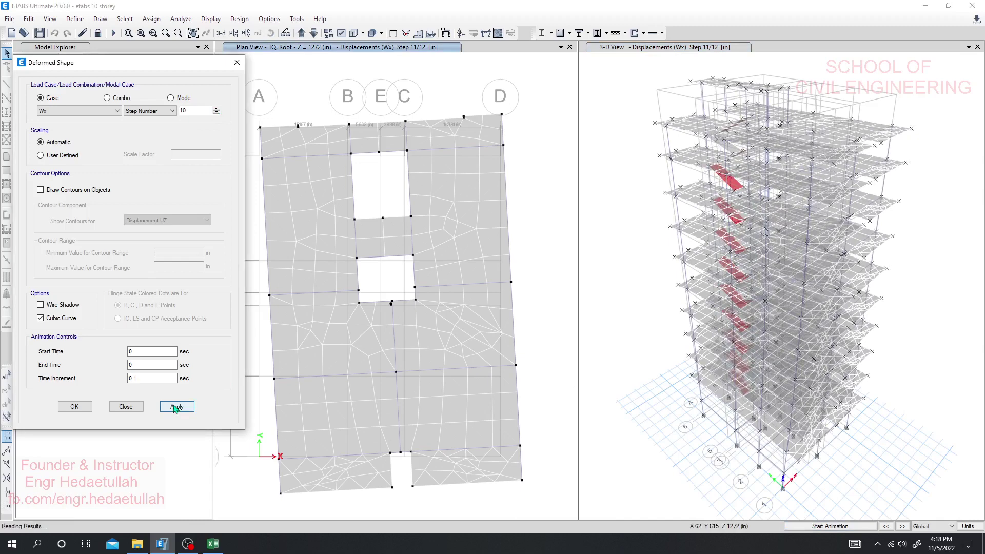
mouse_move(512, 506)
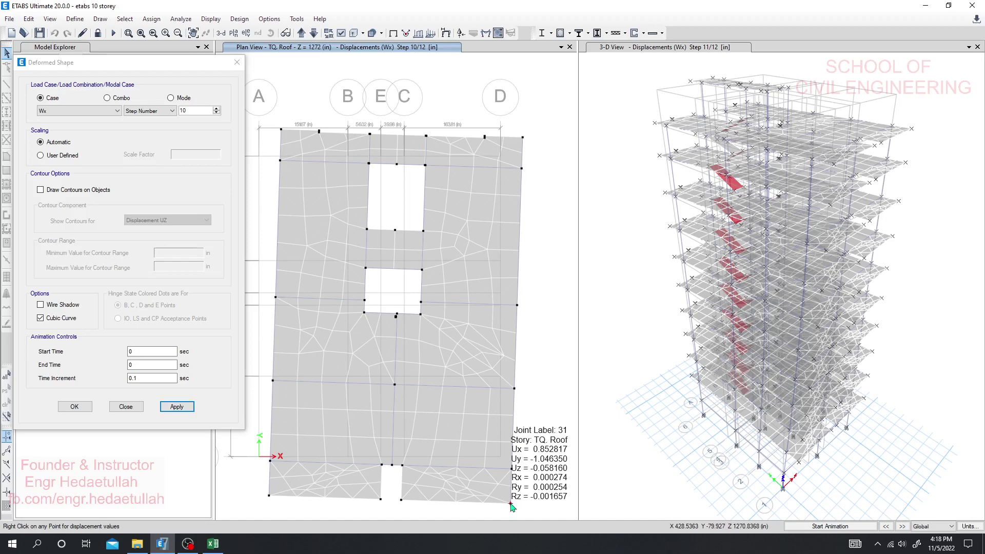
mouse_move(524, 139)
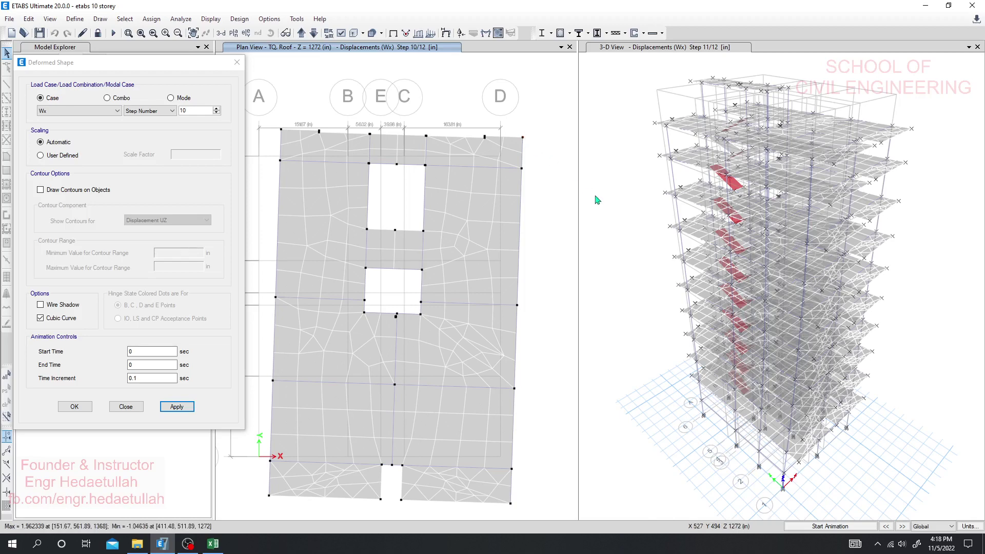
left_click(175, 408)
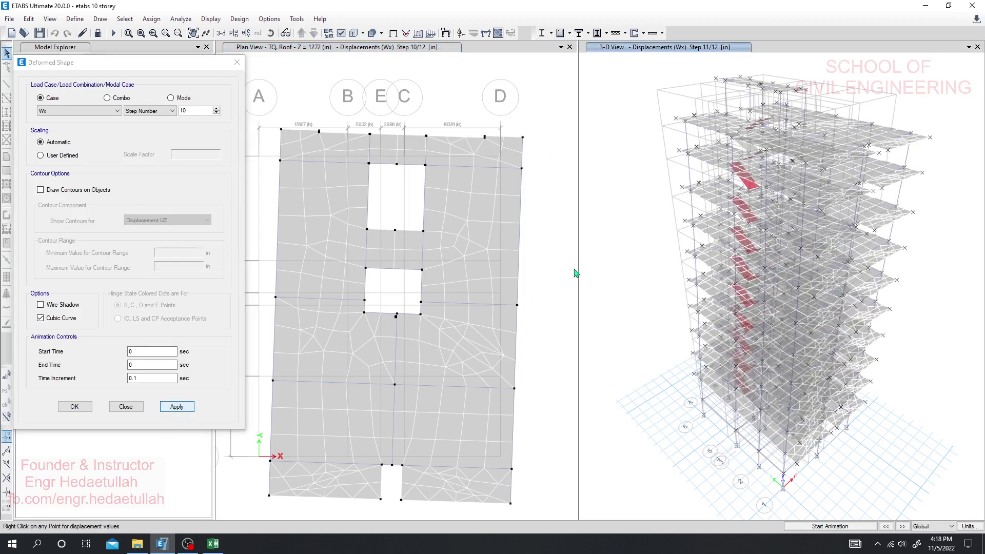
left_click(834, 527)
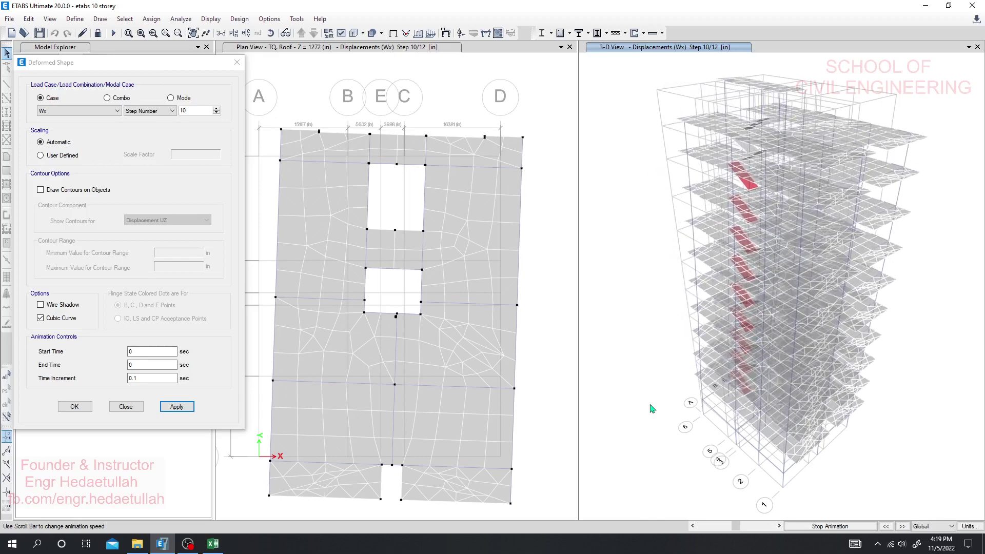
Step: Close the Deformed Shape settings and pan the roof plan slightly up and left
left_click_drag(137, 64, 156, 64)
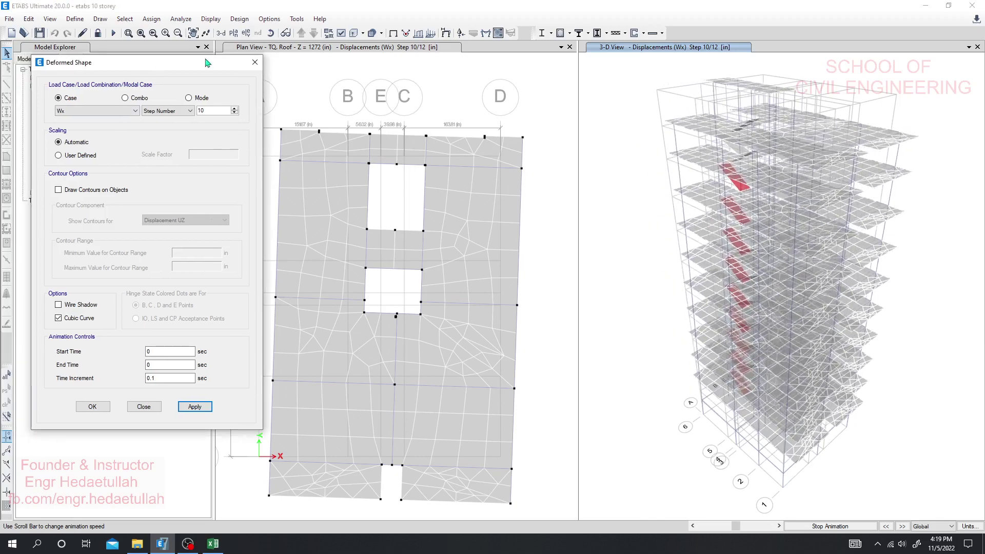
left_click(255, 62)
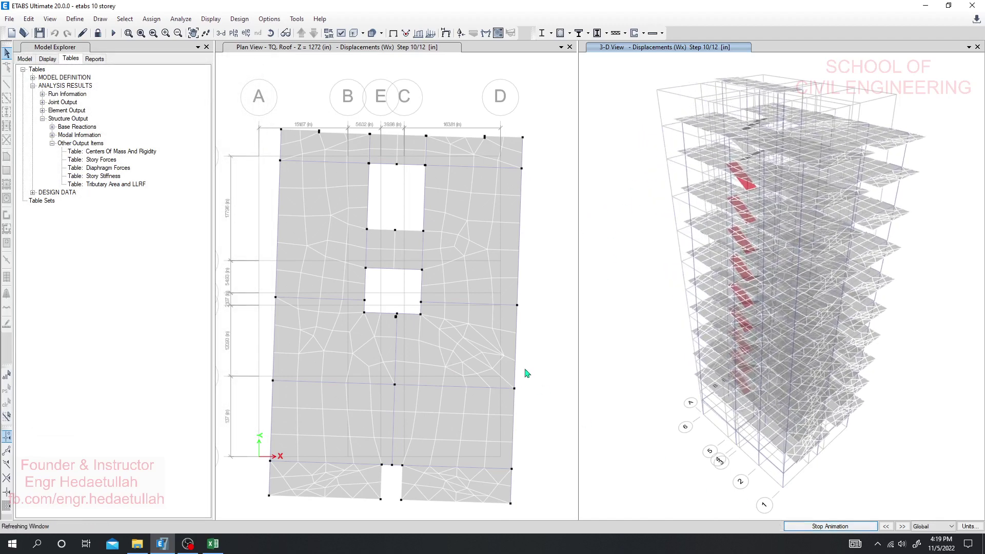
middle_click_drag(523, 336, 517, 315)
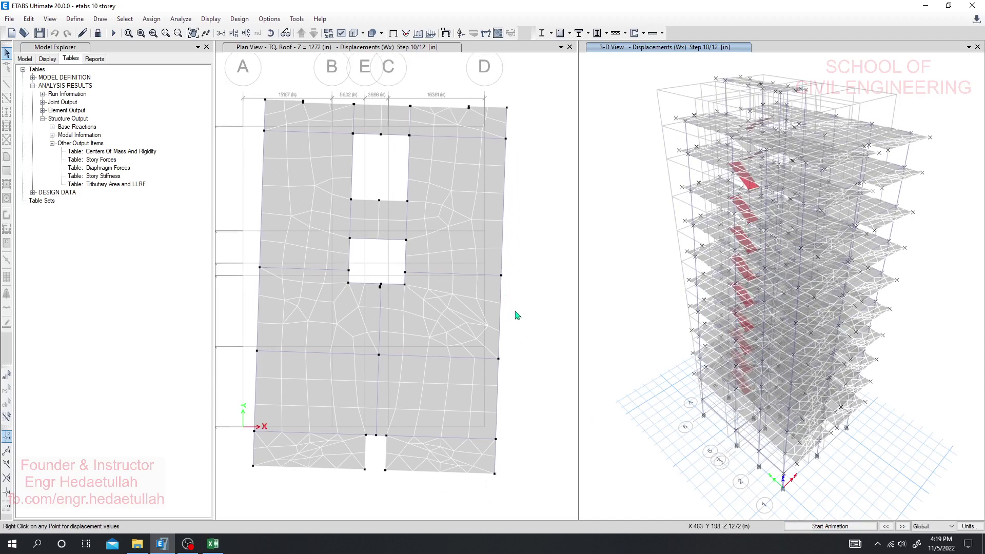